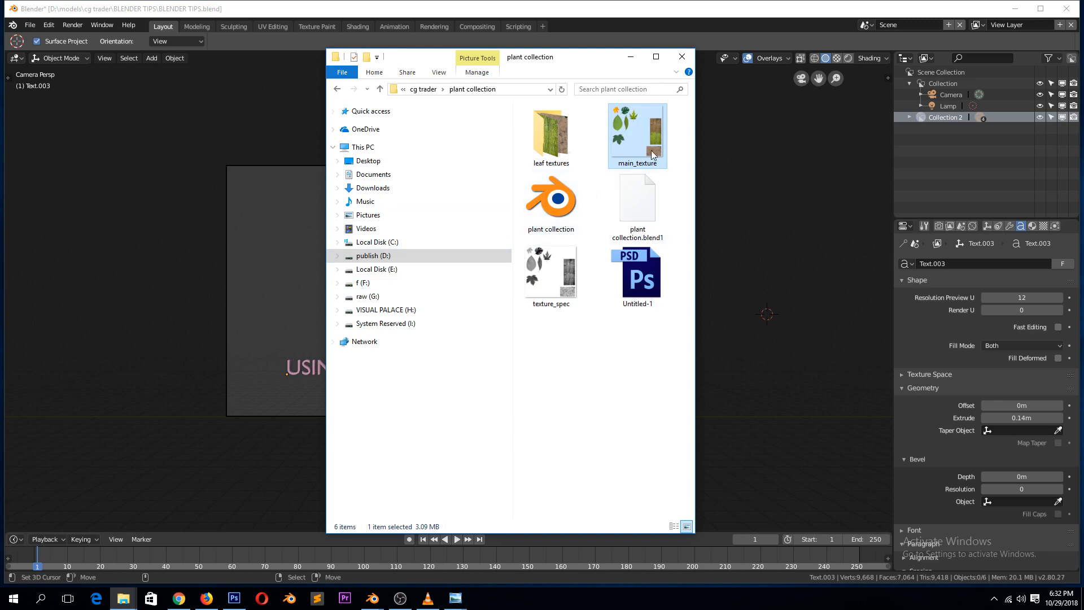
- View the main_texture image, checking its transparent background in Photoshop and shifting the artwork slightly
double_click(652, 150)
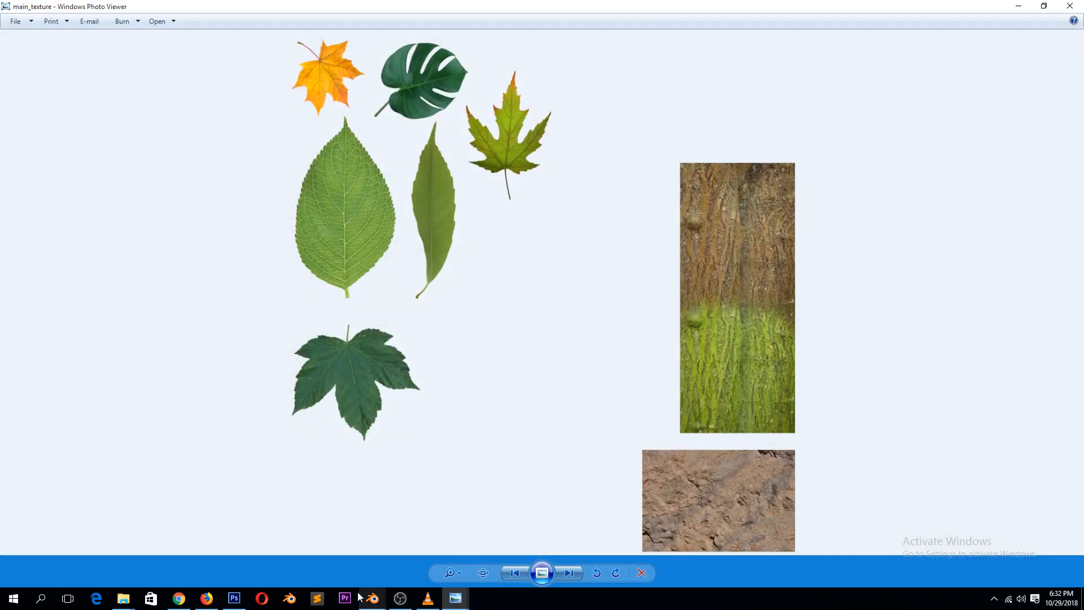
click(234, 598)
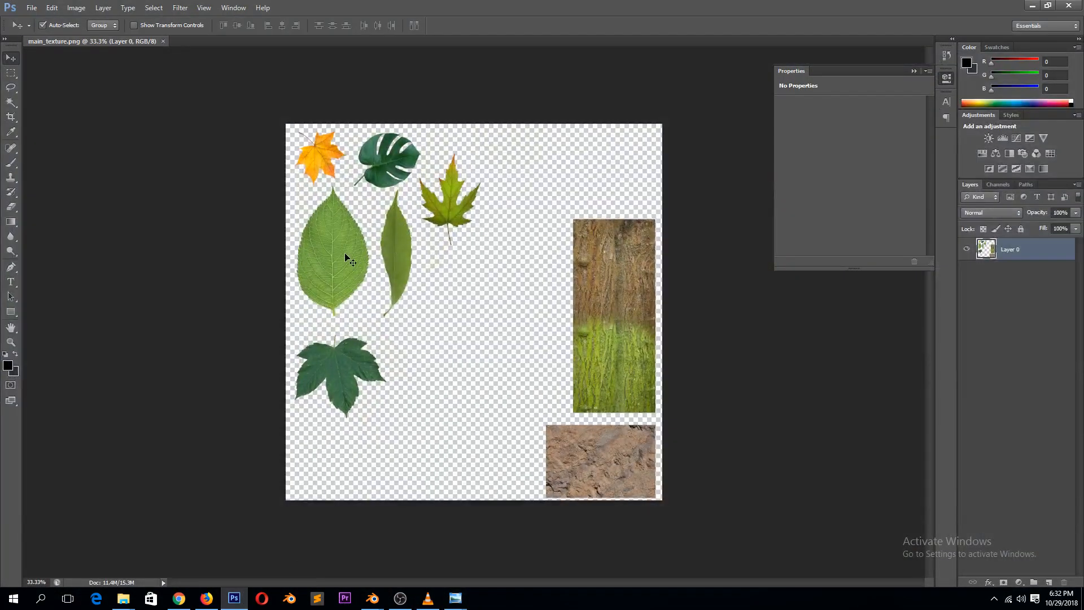
mouse_move(343, 260)
mouse_down()
mouse_move(484, 270)
mouse_move(340, 283)
mouse_move(353, 275)
mouse_up()
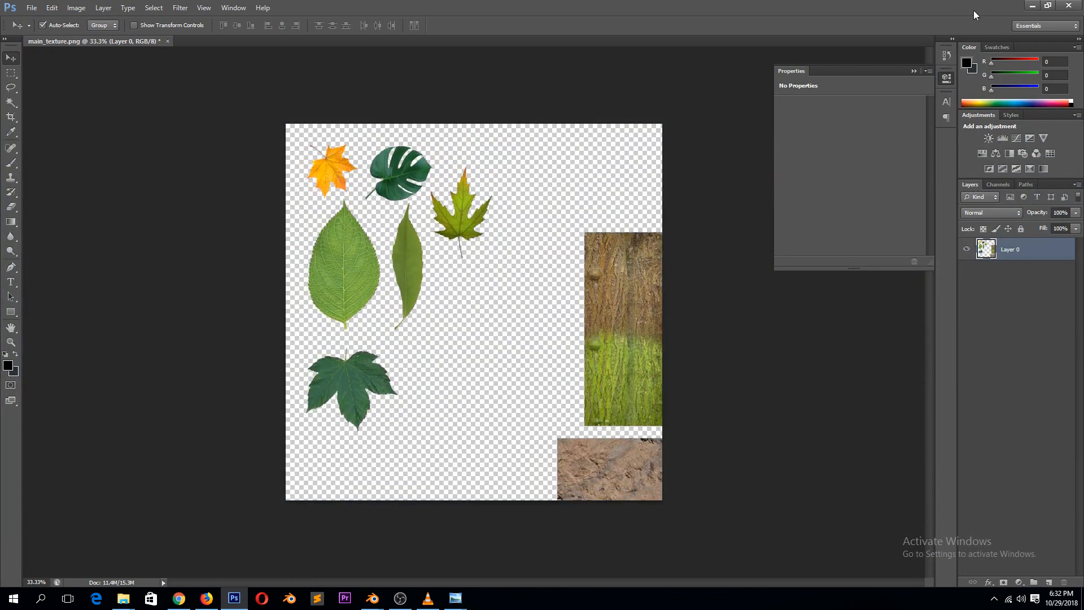
click(1032, 5)
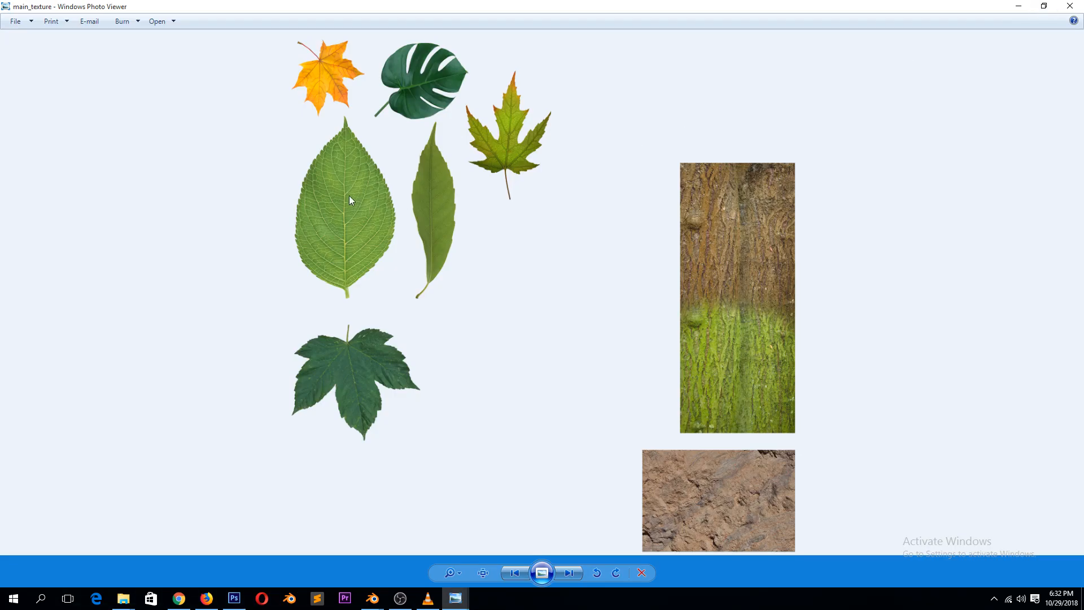
- Examine the cut-out edges of the leaves in the main_texture image up close
scroll(352, 137, up, 5)
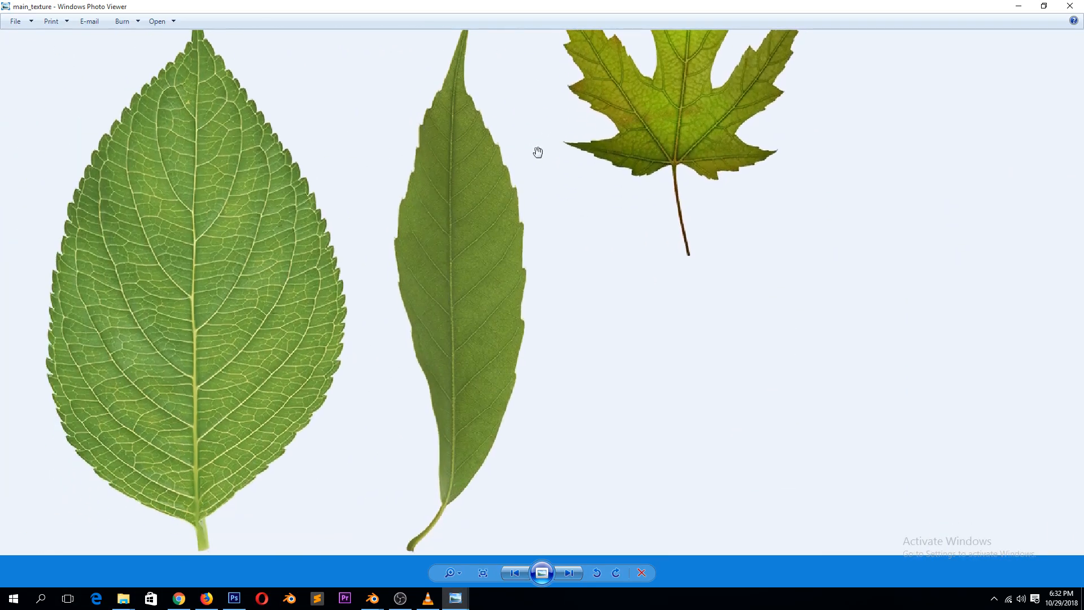
scroll(266, 210, down, 3)
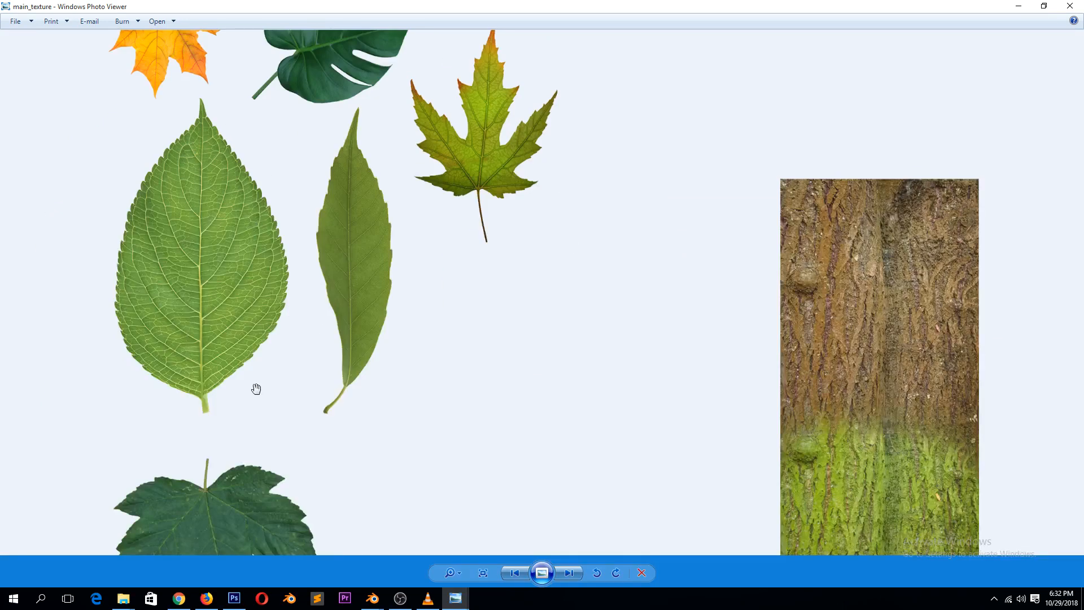
scroll(254, 384, up, 2)
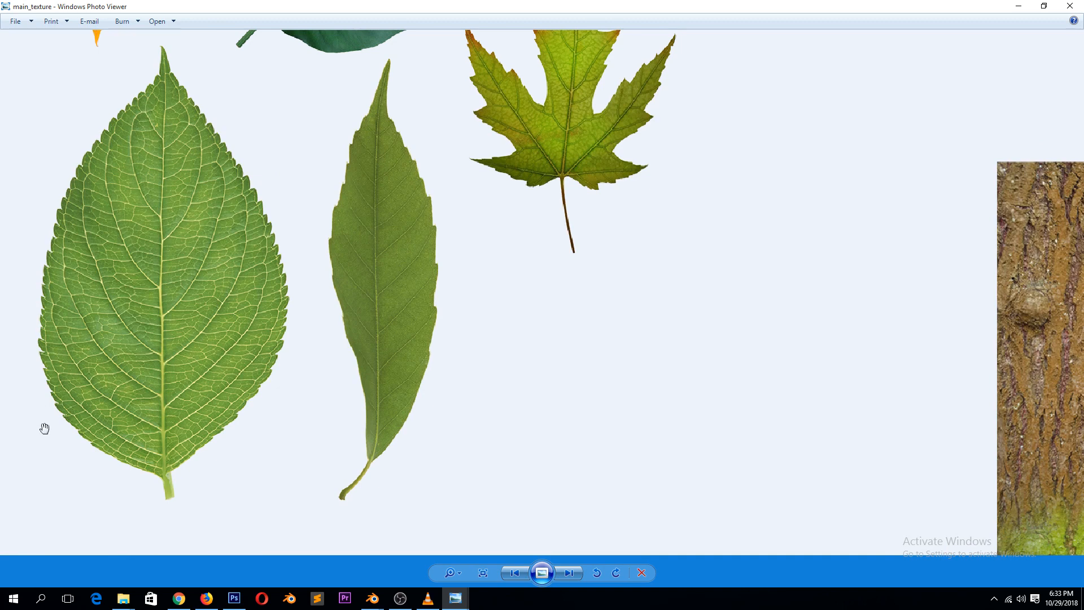
drag(97, 178, 51, 177)
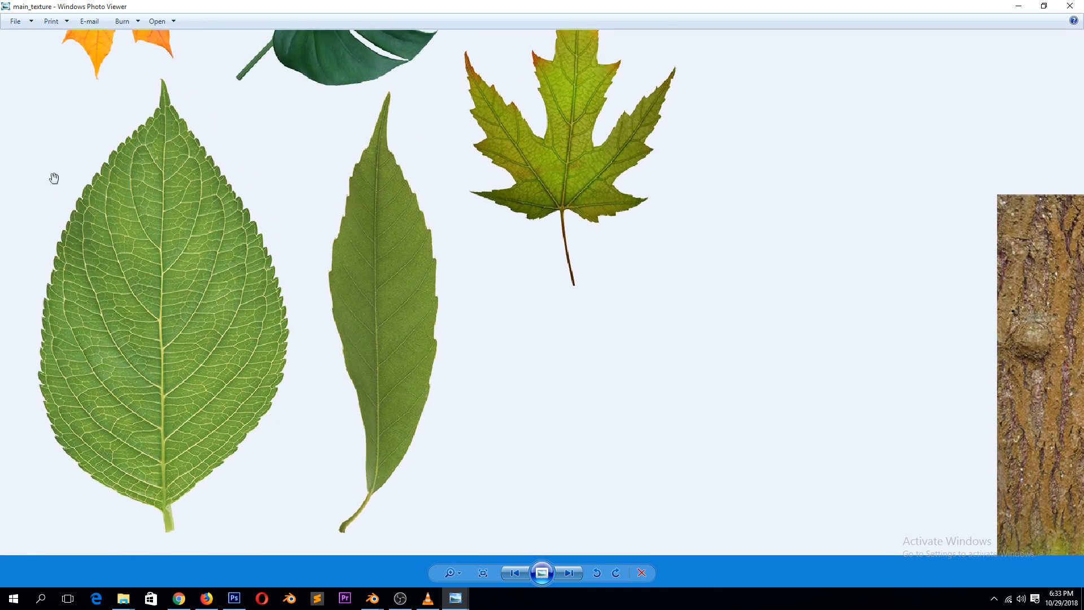
scroll(107, 201, up, 2)
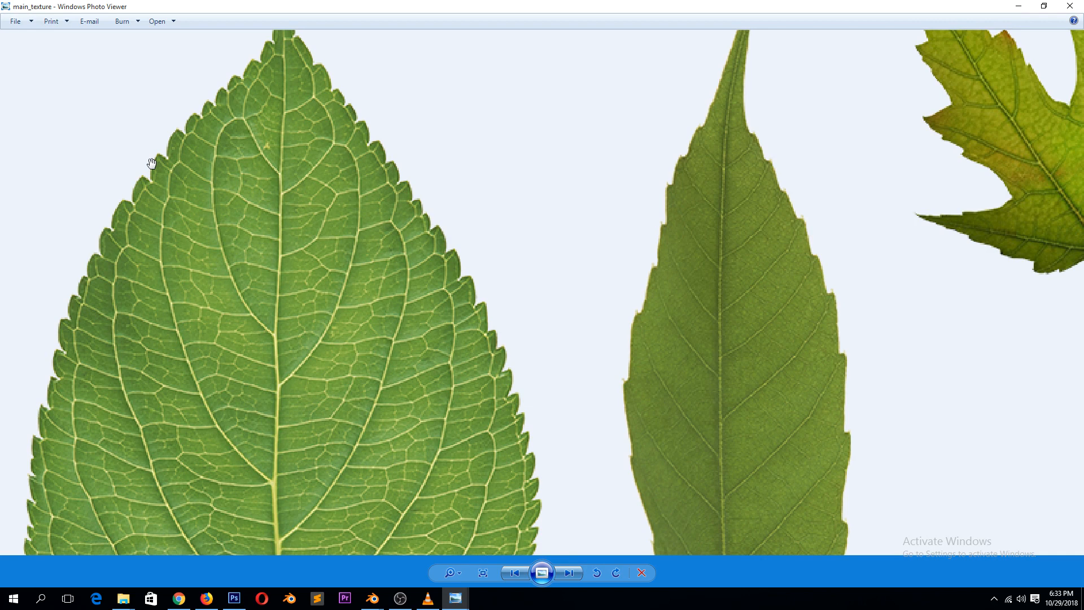
scroll(150, 169, down, 1)
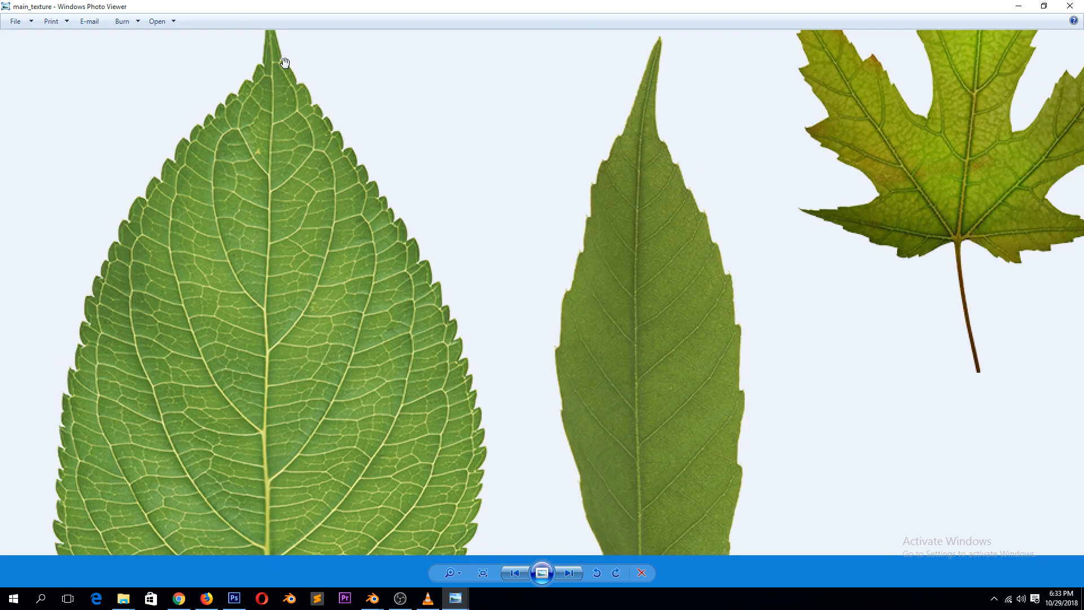
click(1020, 6)
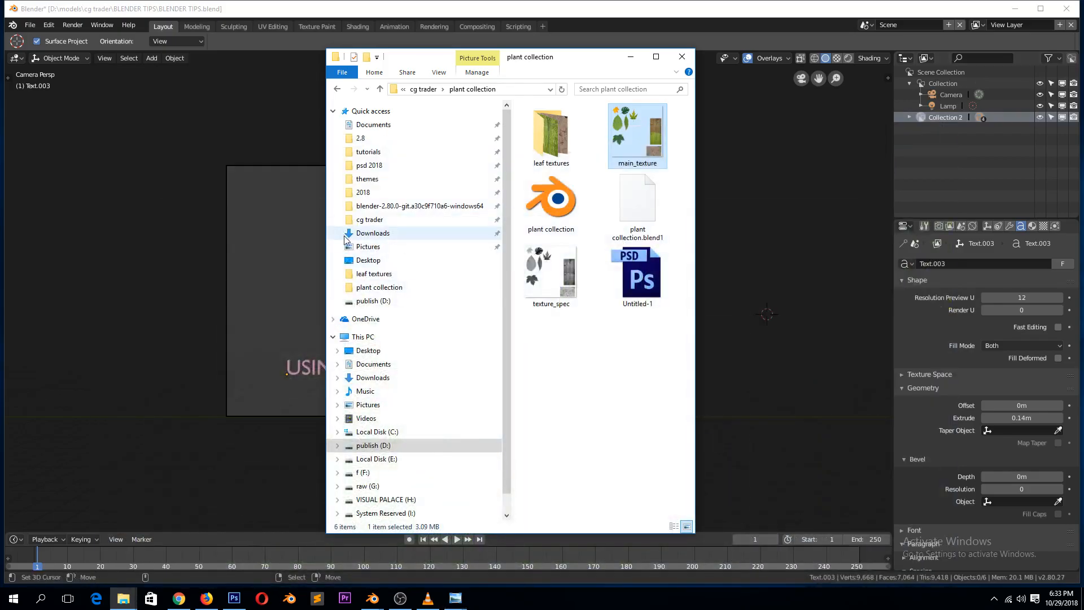
- Switch to the new Blender scene and delete the default cube
click(245, 265)
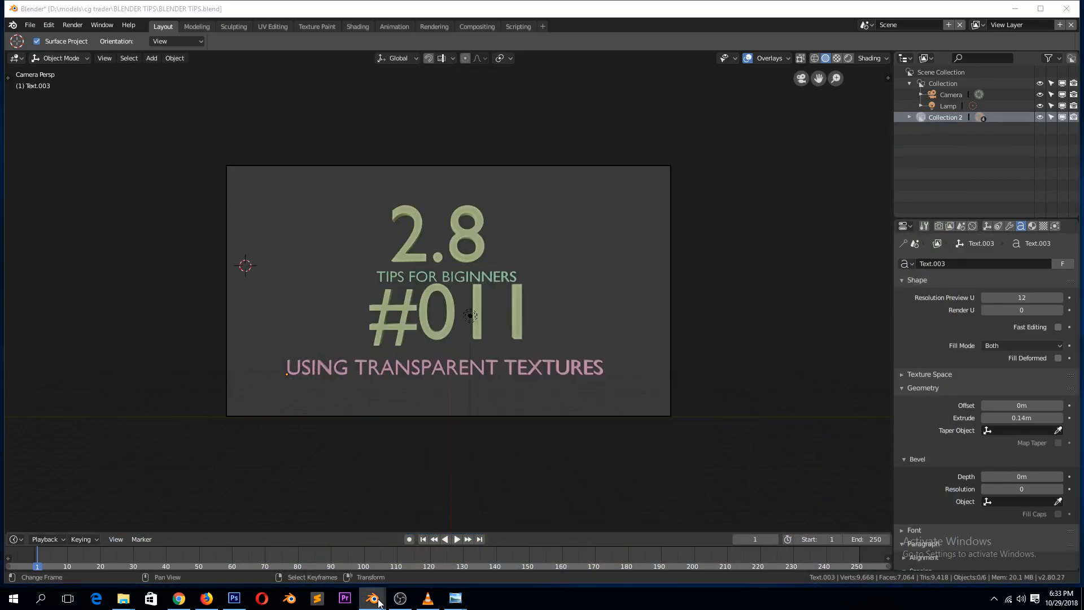
click(411, 565)
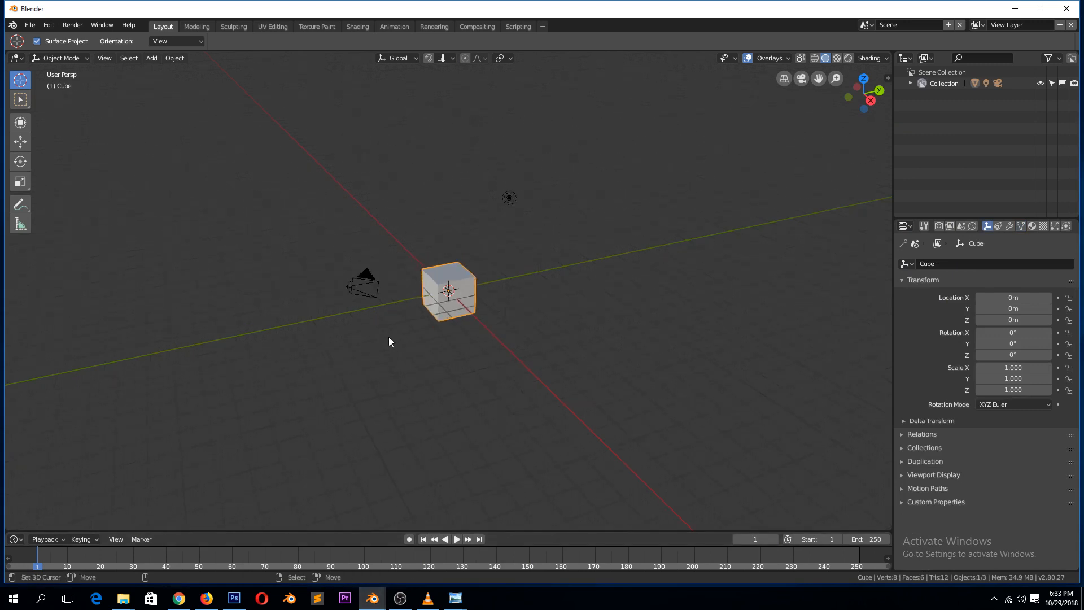
key(x)
click(469, 273)
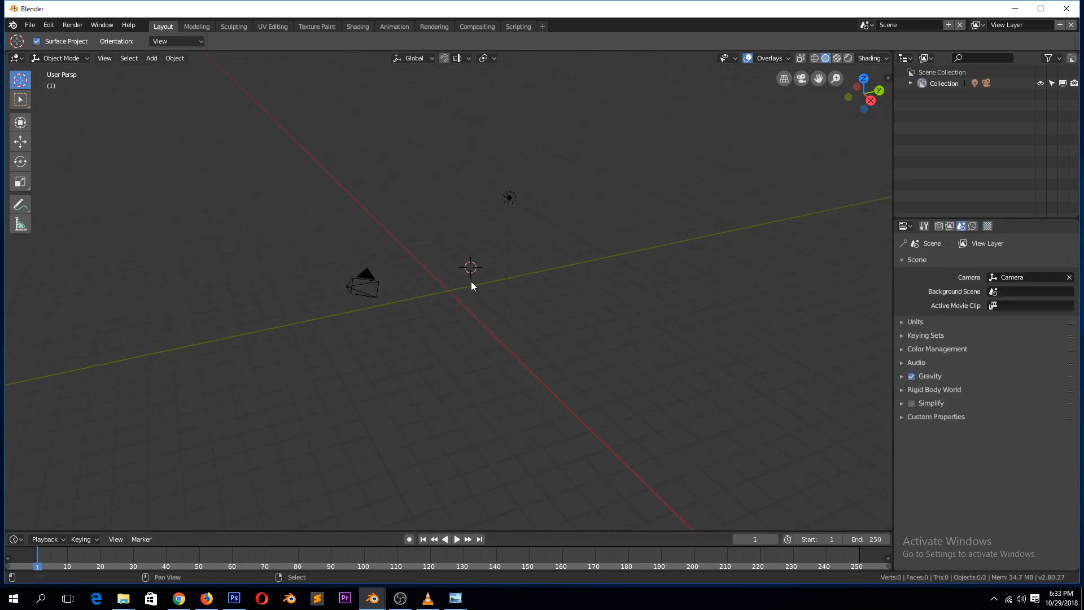
- Add a plane mesh and reset its location to the world origin
key(shift+a)
mouse_move(477, 284)
click(515, 283)
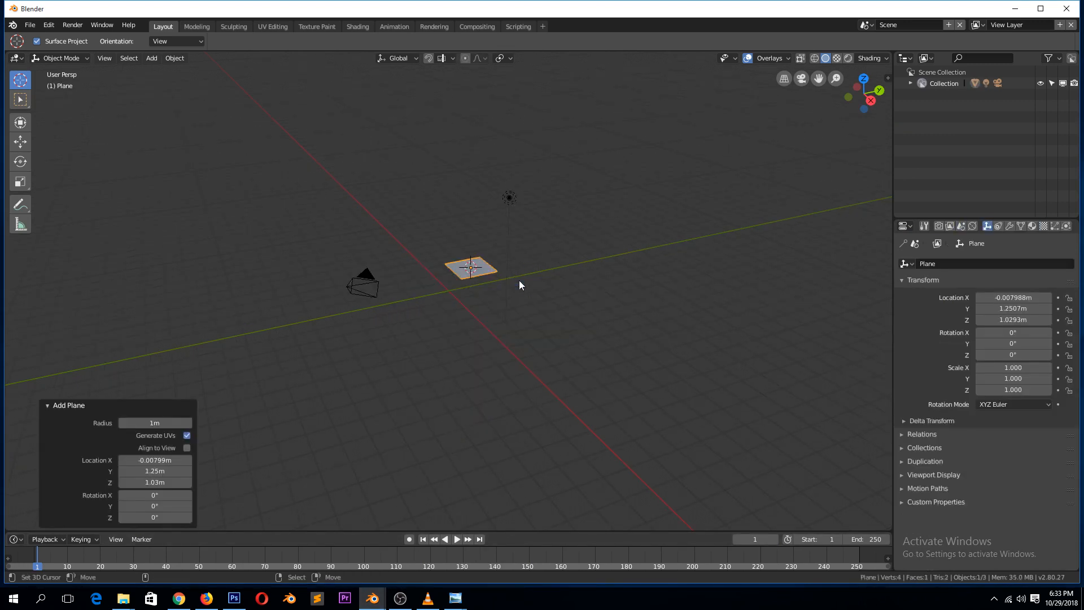
key(alt+g)
- Scale the plane up to about 8.4 and raise it about 1.4 m along the Z axis
key(s)
click(651, 461)
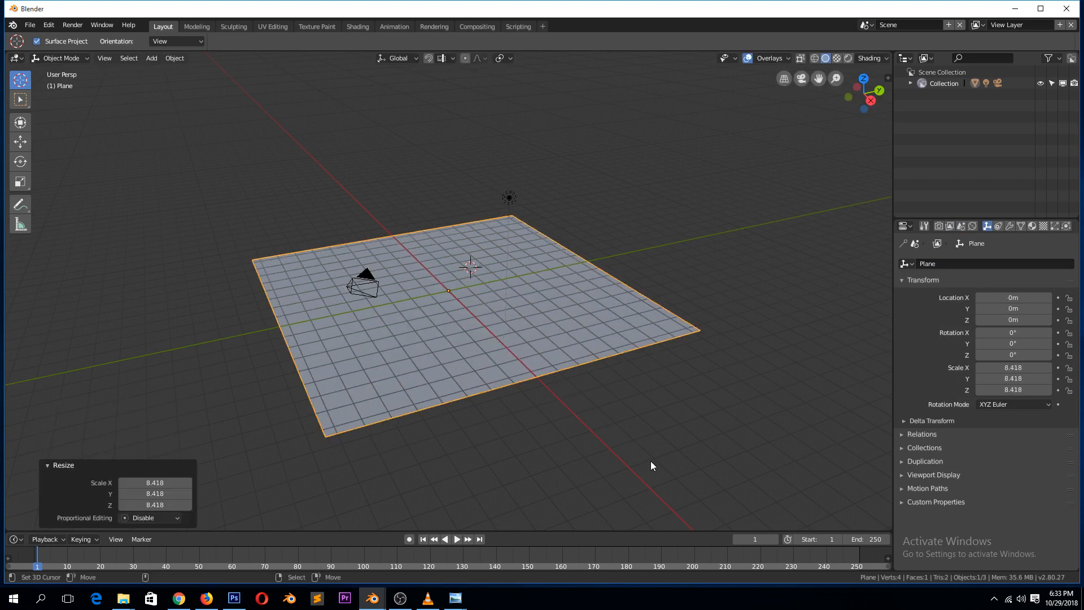
key(g)
key(z)
click(644, 427)
middle_drag(644, 426, 583, 420)
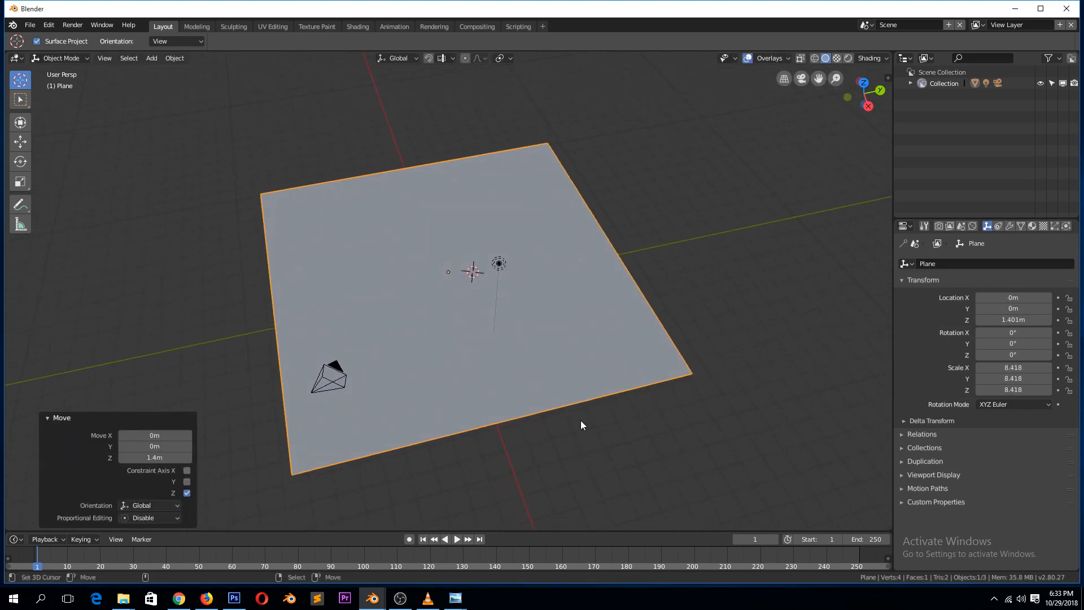
- Switch to the Shading workspace with the Shader Editor and create a new material for the plane
click(357, 27)
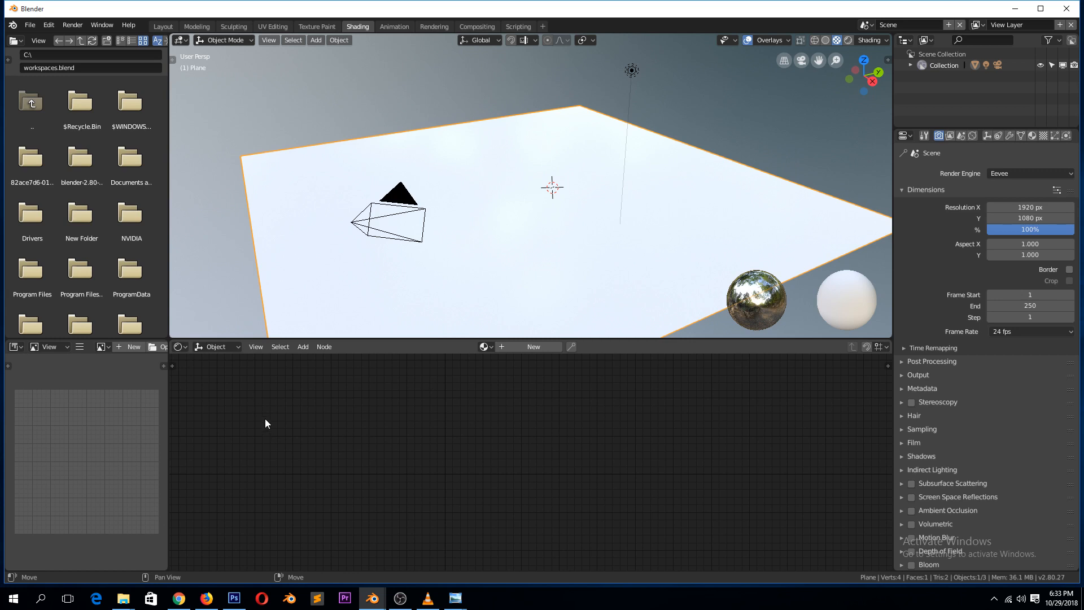
click(184, 347)
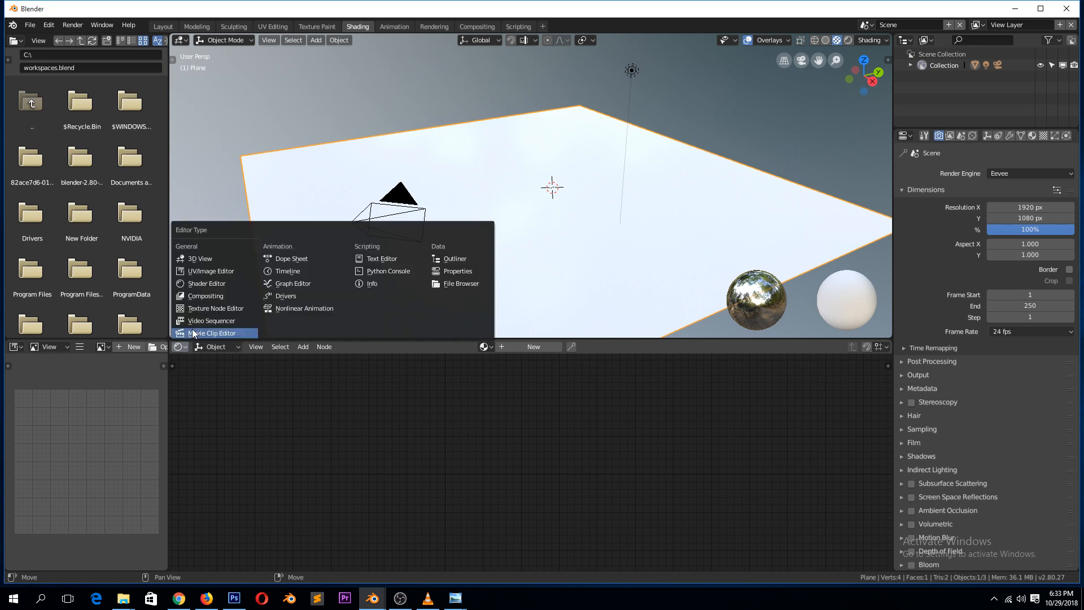
click(225, 283)
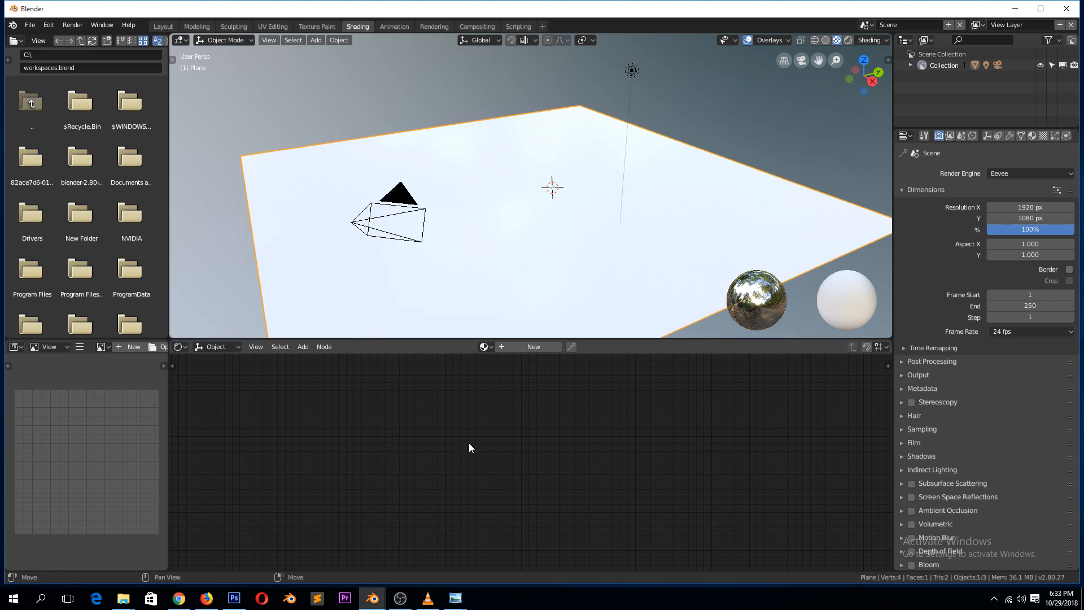
click(531, 346)
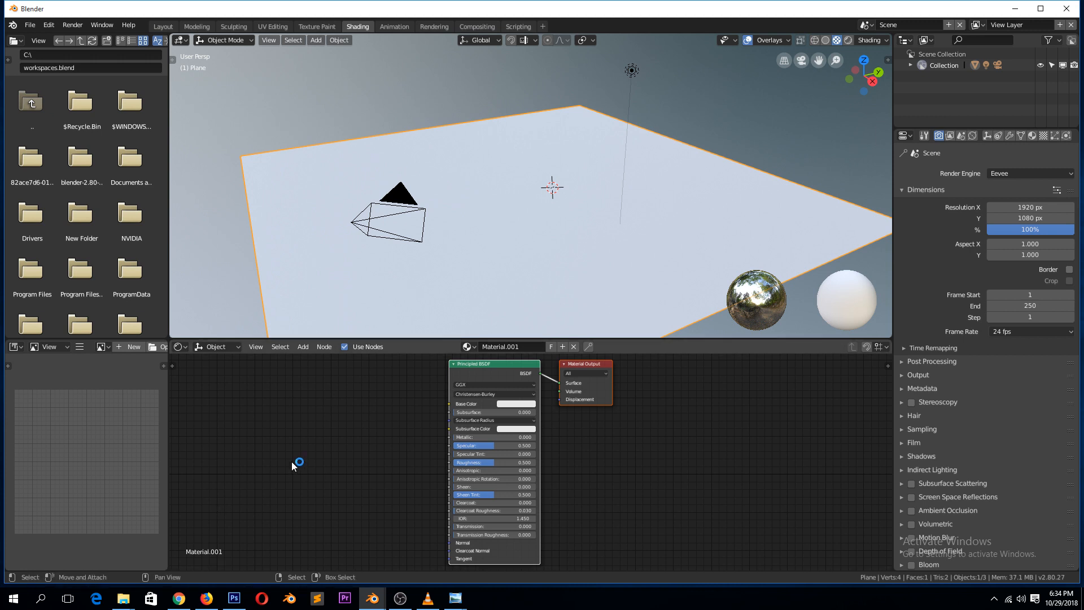
key(shift+a)
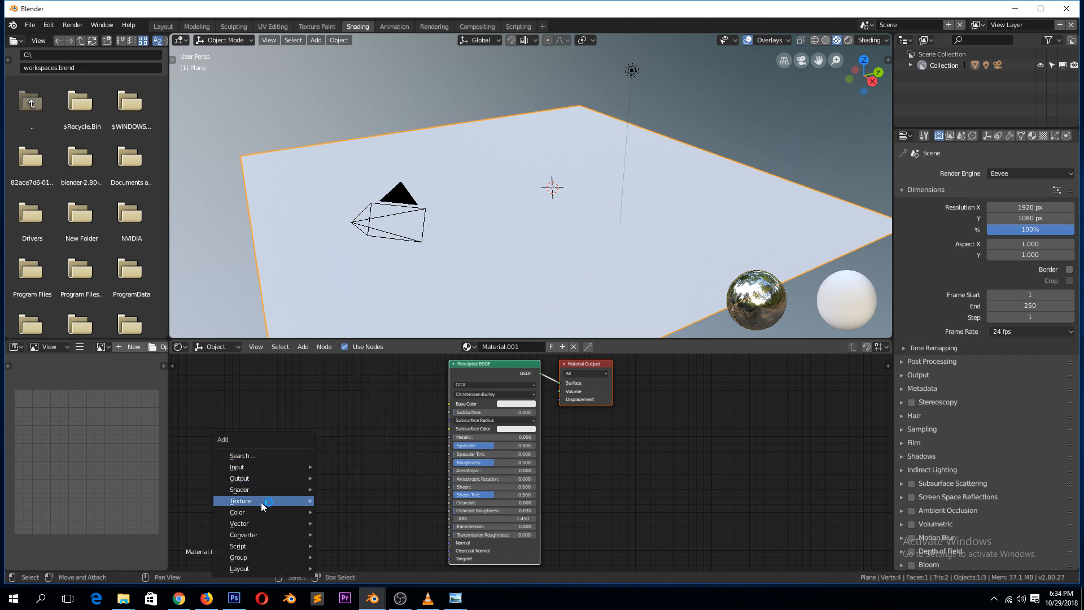
mouse_move(264, 502)
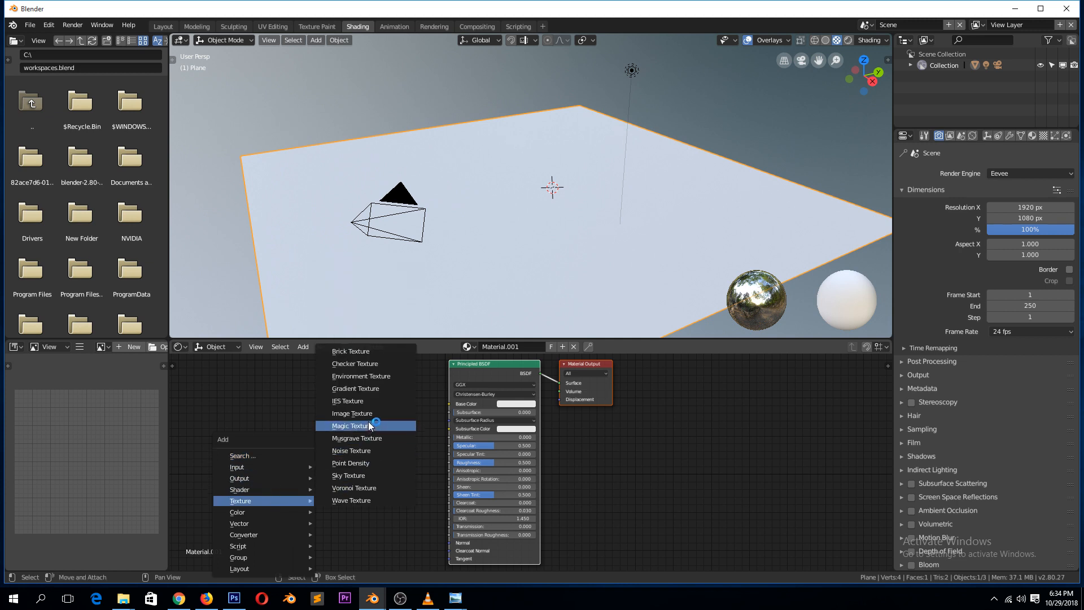
click(352, 413)
click(383, 428)
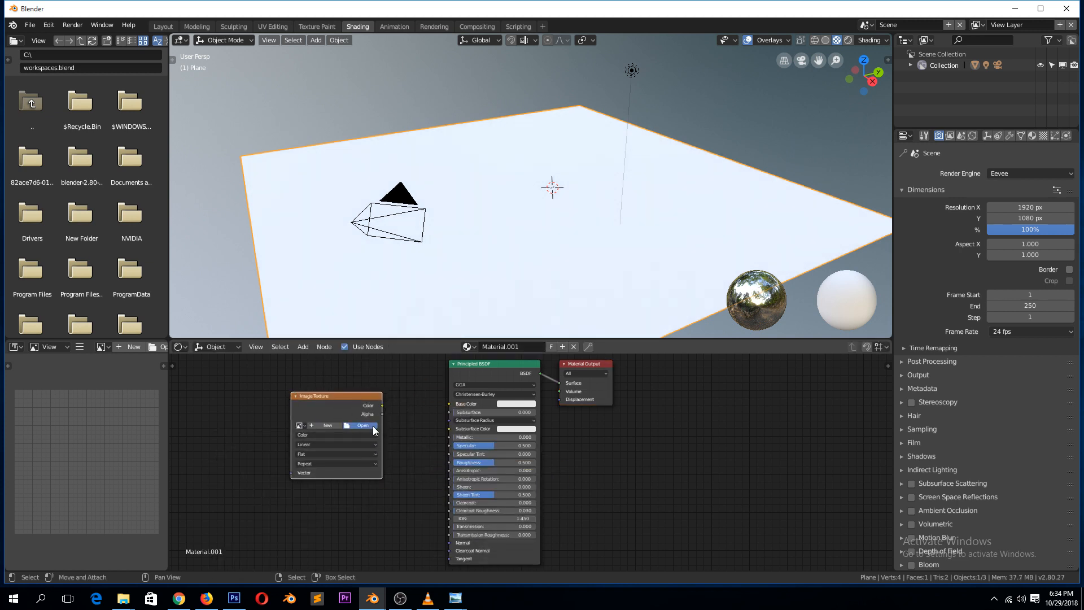
click(373, 426)
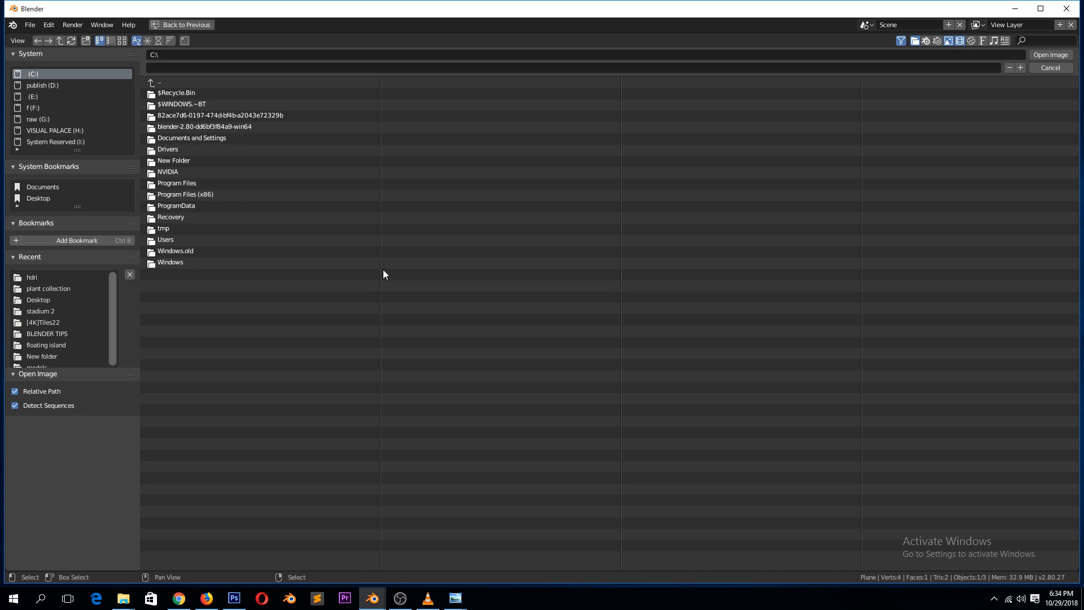
click(1040, 68)
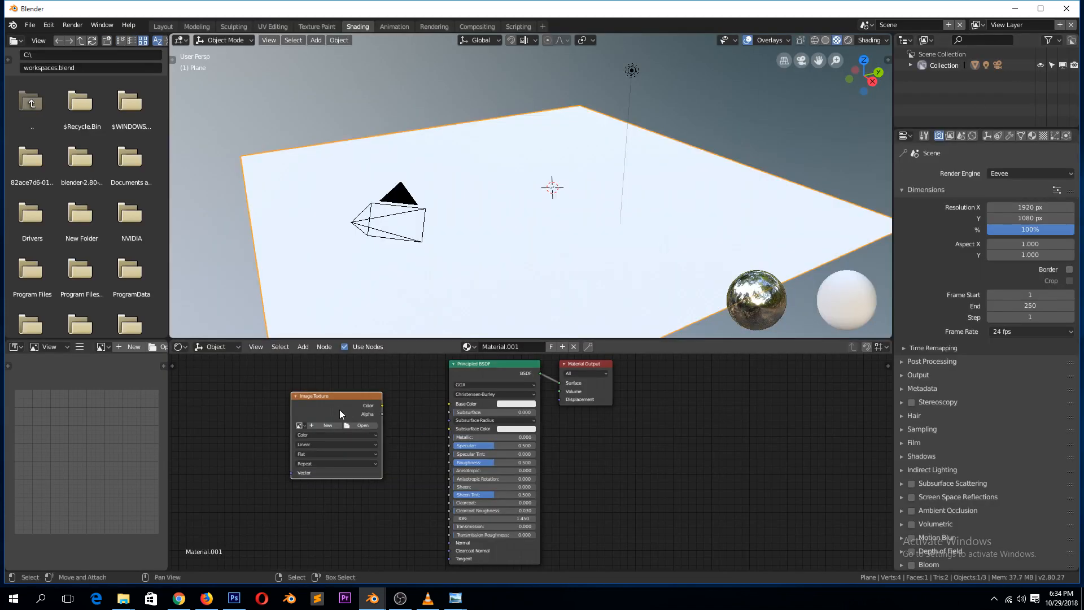
key(x)
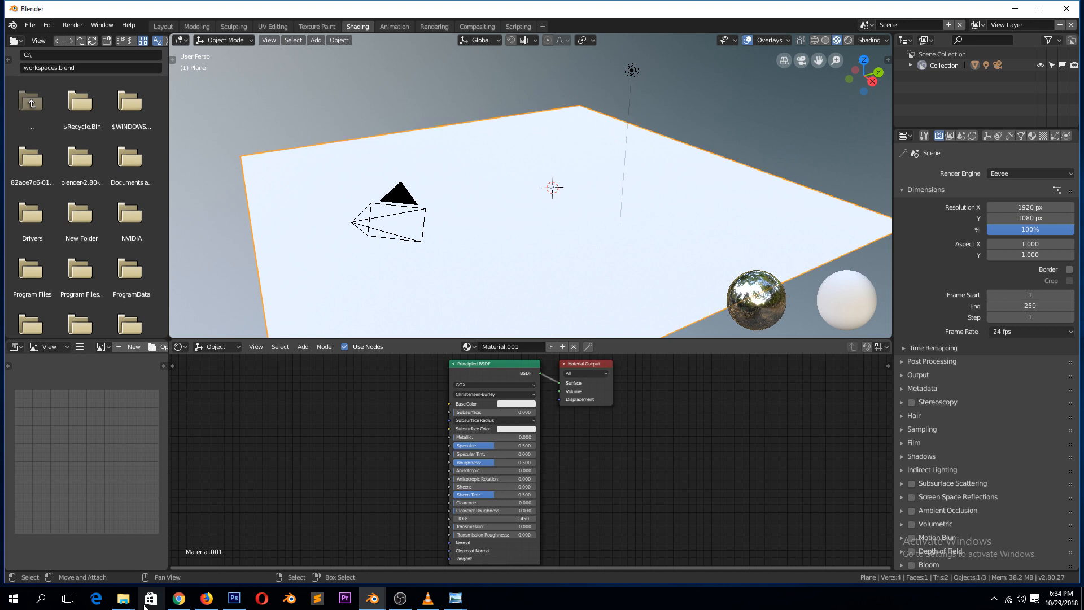
- Bring main_texture from the plant collection folder into the Shader Editor as an image texture node
mouse_move(123, 599)
click(127, 550)
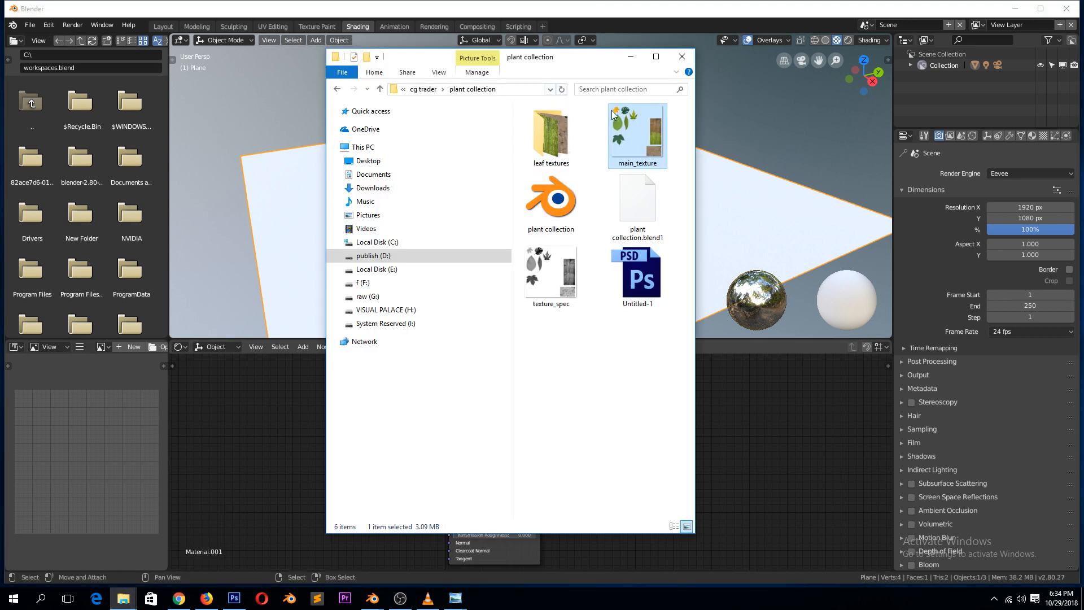
drag(615, 115, 271, 386)
click(303, 437)
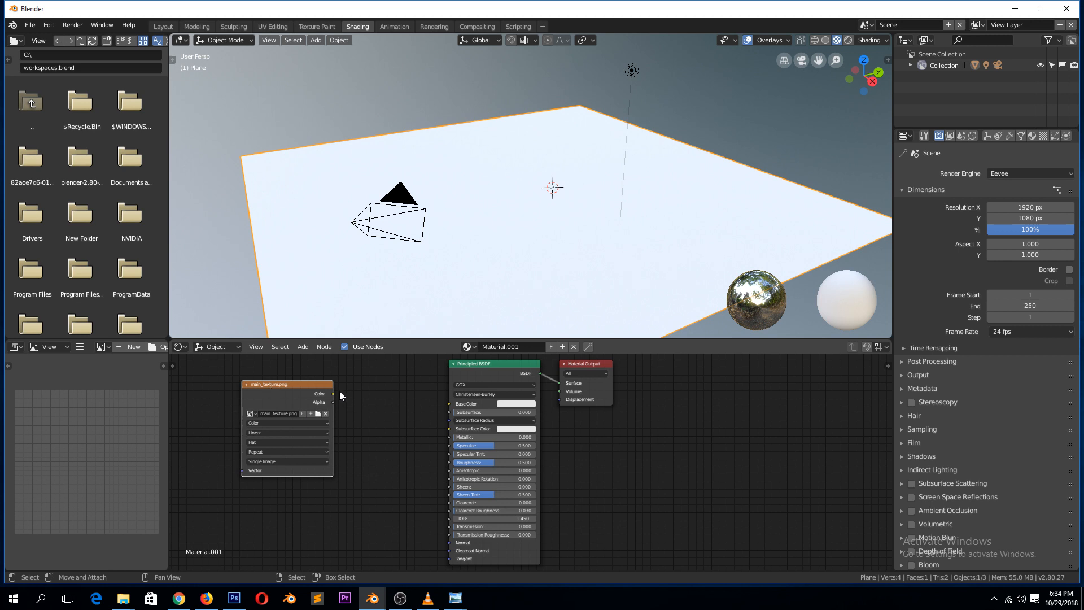
- Connect the main_texture node's Color output to the Principled BSDF's Base Color and view the textured plane
drag(332, 394, 448, 404)
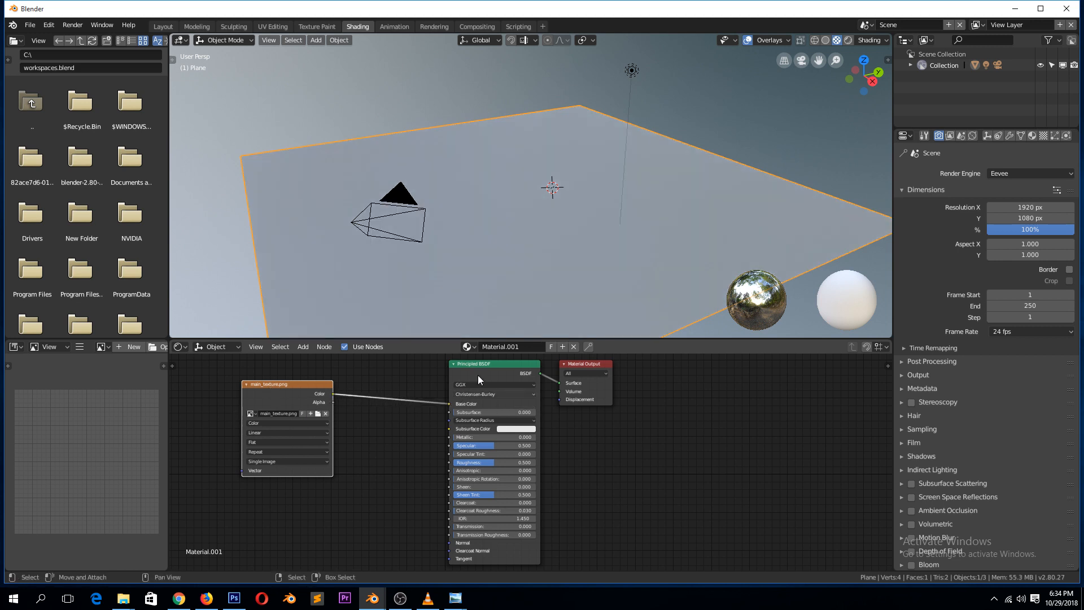
middle_drag(509, 189, 552, 253)
scroll(517, 226, down, 2)
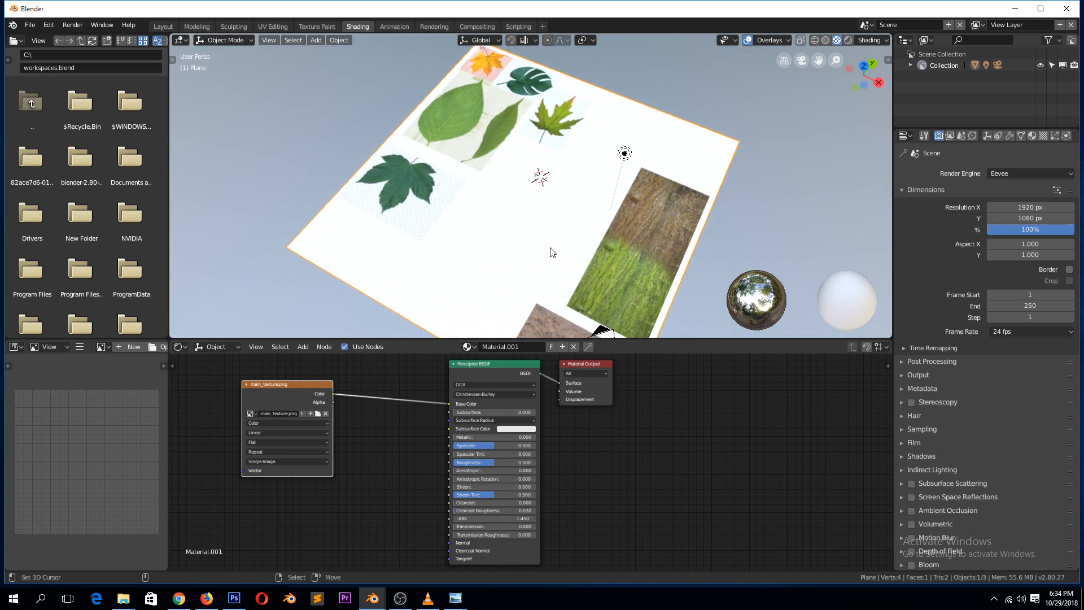
- Enter Edit Mode on the plane and unwrap its UVs
key(Tab)
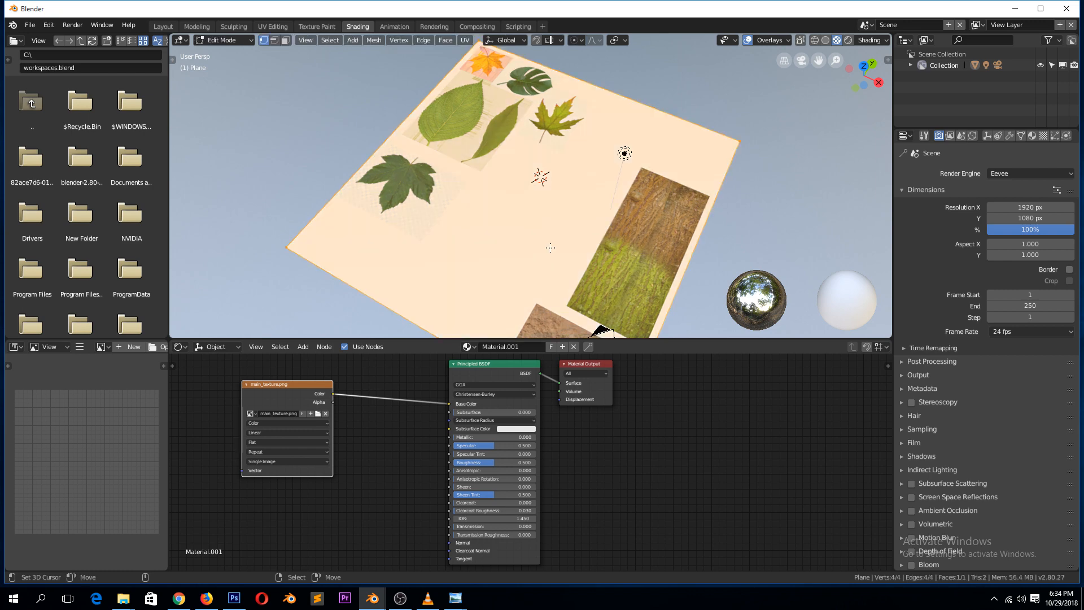
key(u)
click(554, 249)
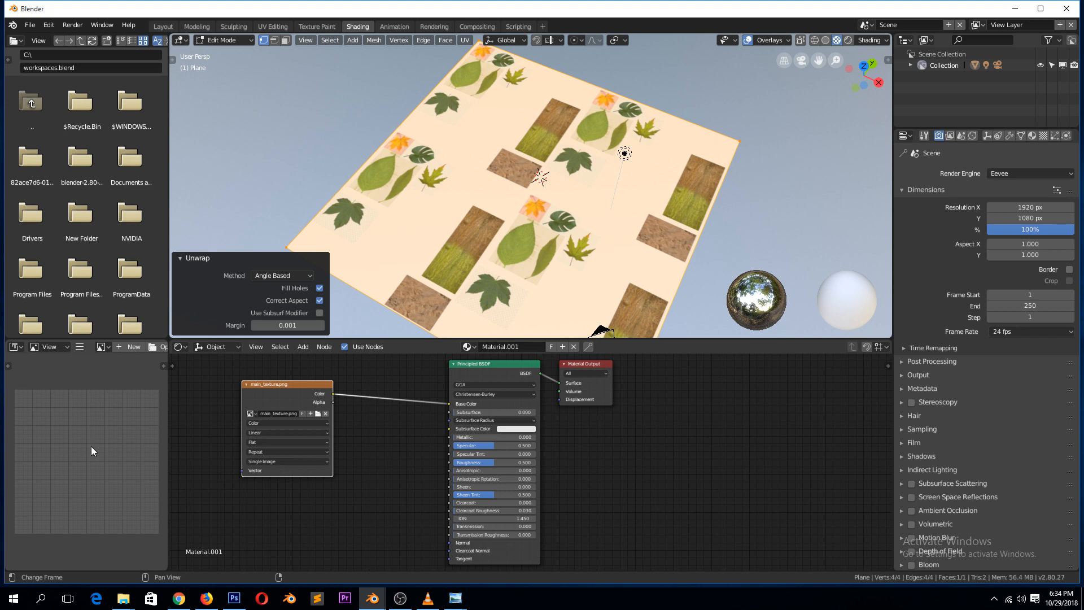
- Set the small editor beside the shader nodes to the UV/Image Editor
click(15, 347)
click(16, 347)
click(17, 346)
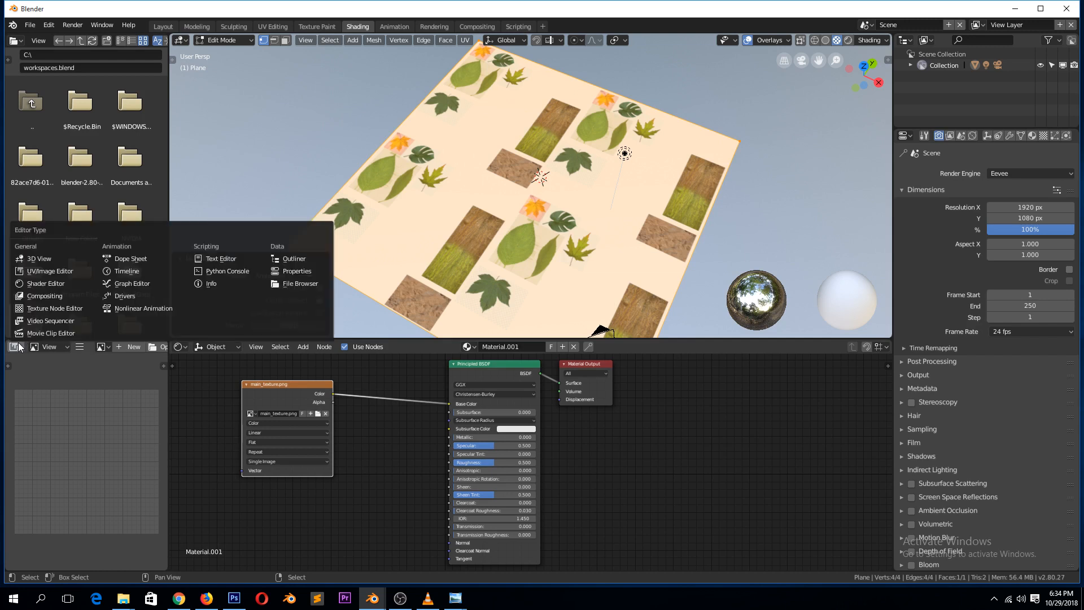
click(59, 277)
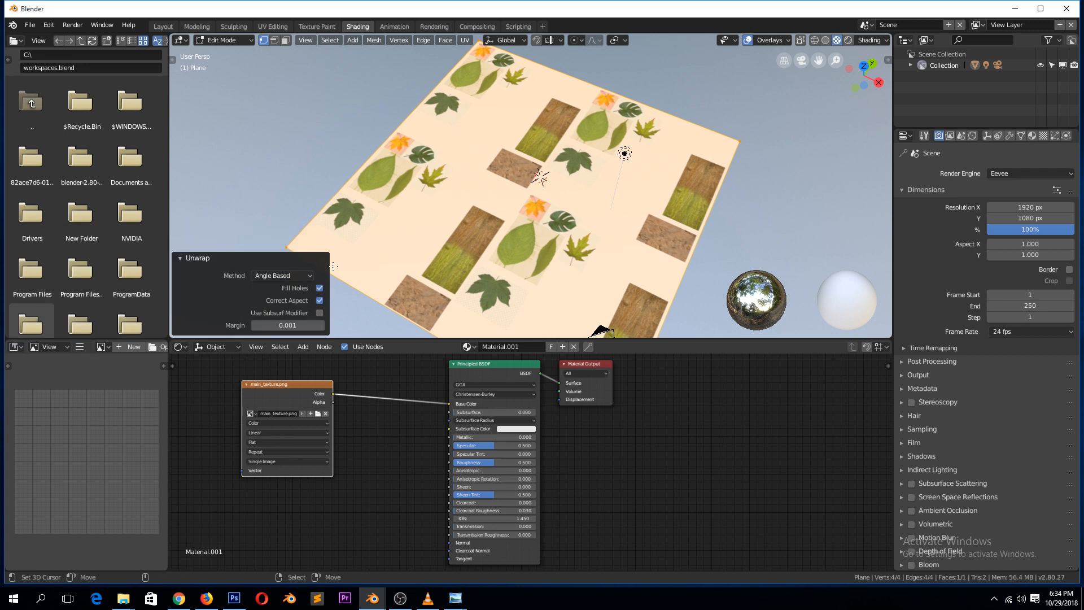
- Show main_texture.png in the small image editor and leave Edit Mode on the plane
key(u)
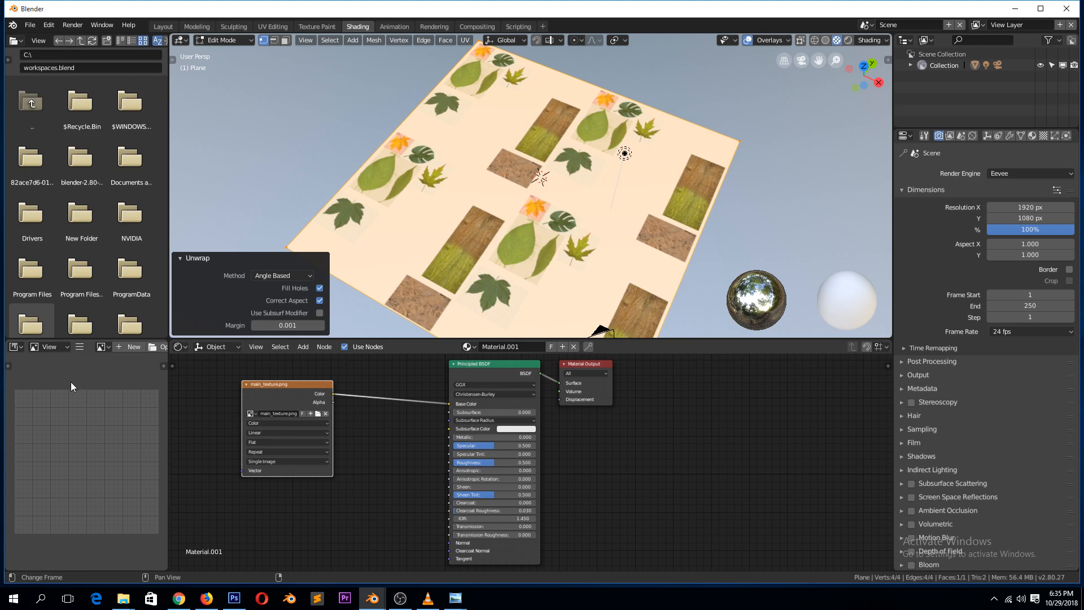
click(61, 349)
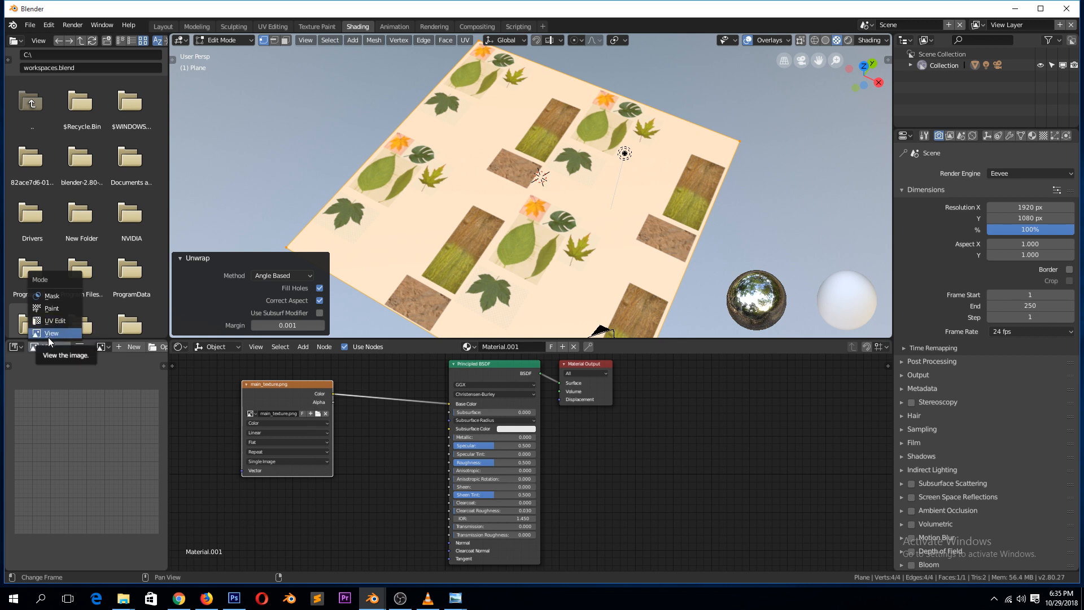
click(47, 337)
click(99, 347)
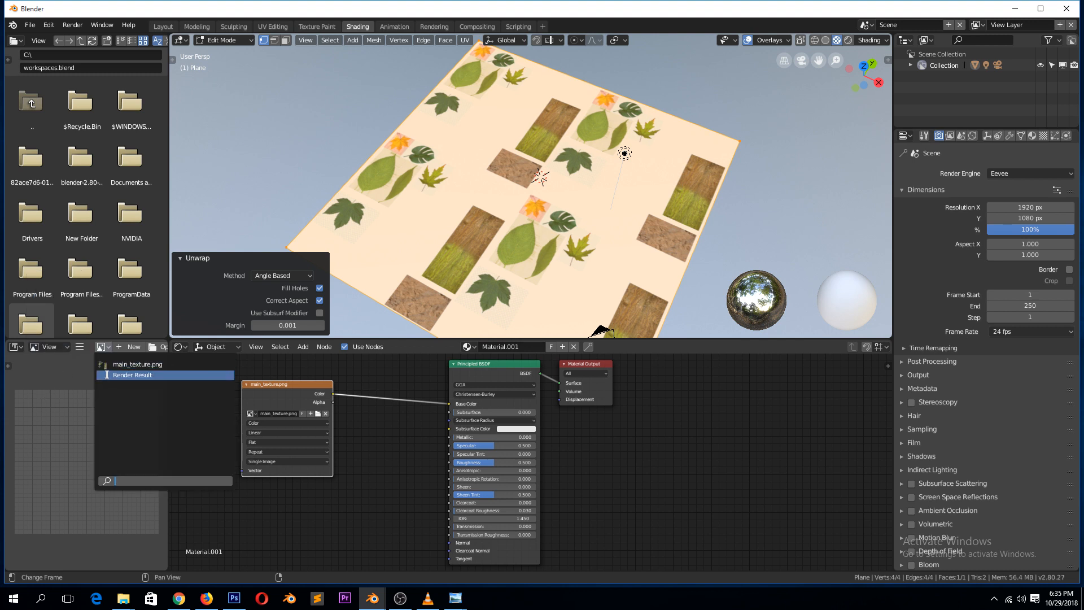
click(112, 374)
scroll(95, 401, down, 2)
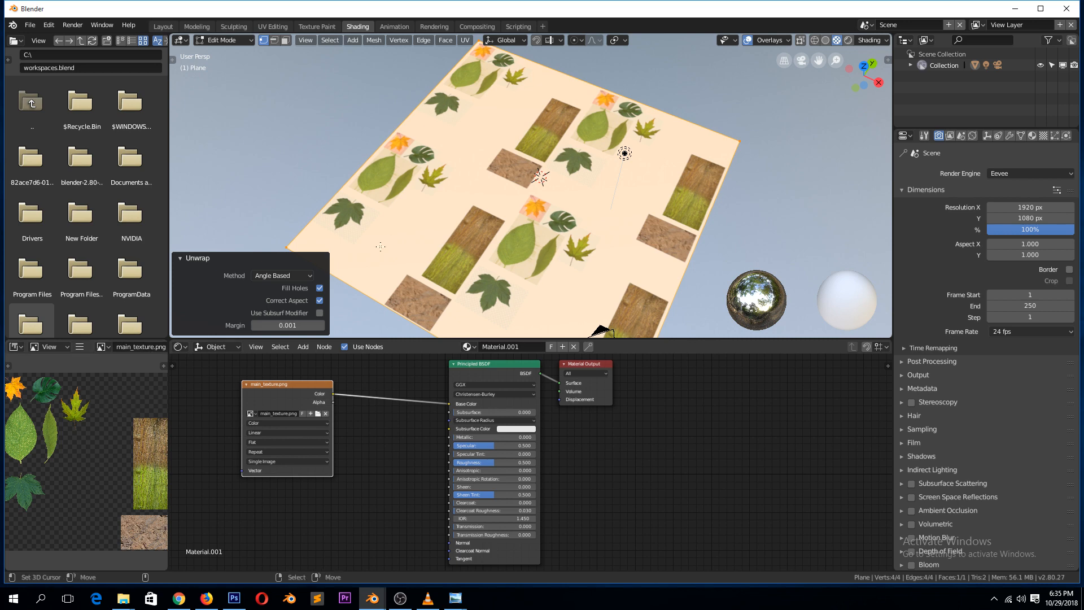
key(Tab)
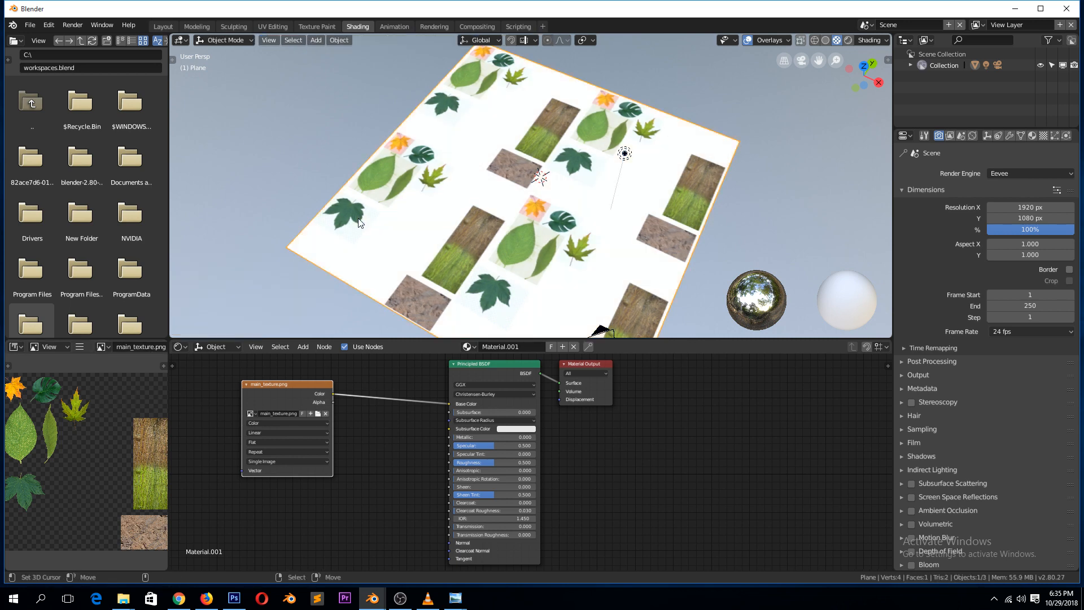
scroll(360, 219, down, 3)
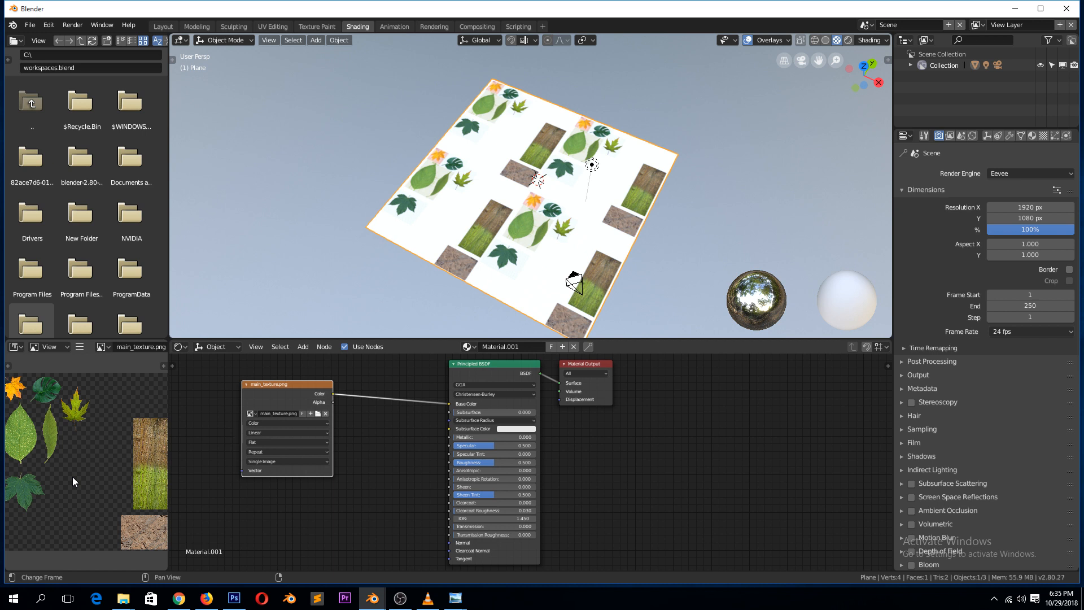
- Switch the image editor to UV Edit mode, re-enter Edit Mode on the plane and select its whole UV face
click(53, 347)
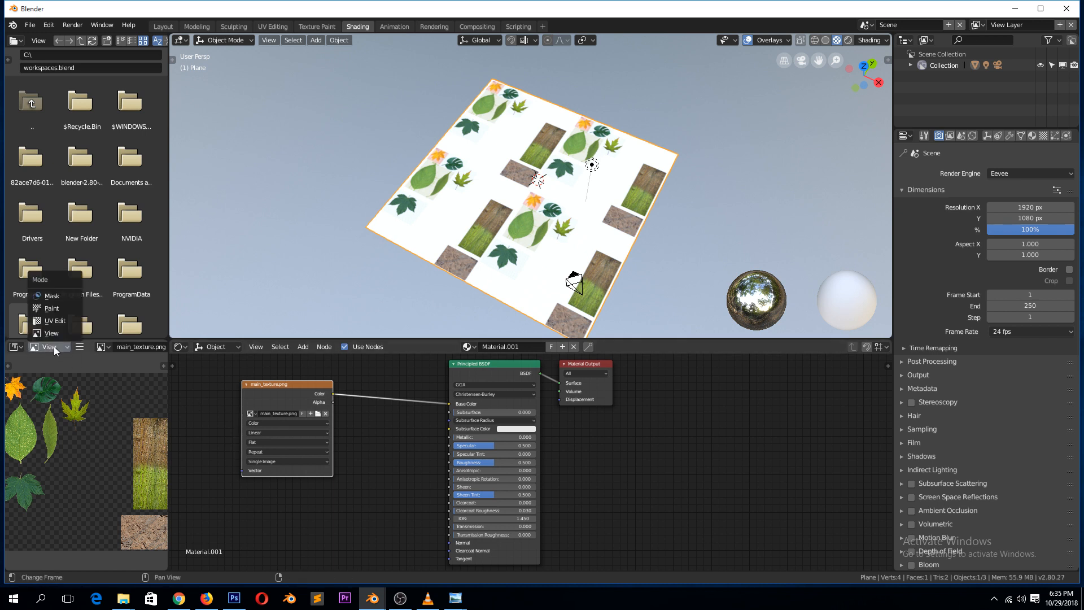
click(66, 319)
key(Tab)
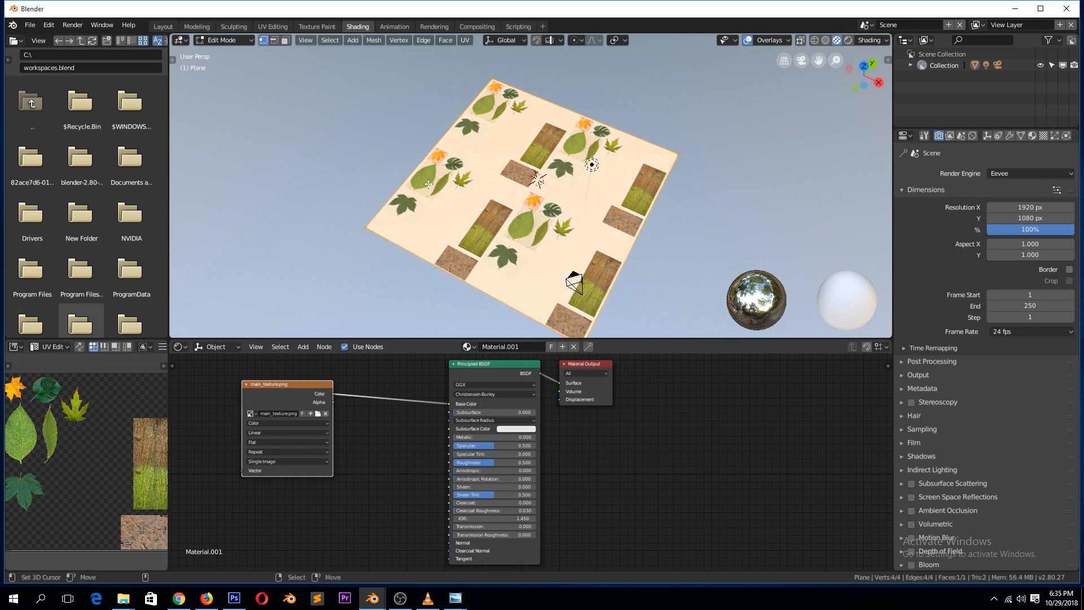
scroll(94, 479, down, 1)
scroll(93, 479, down, 6)
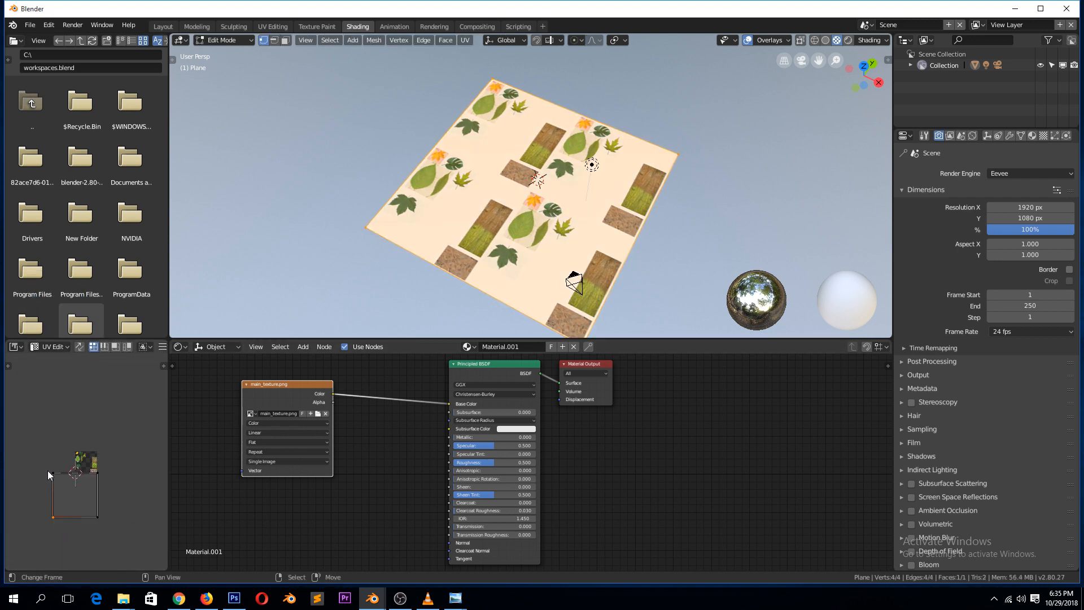
key(ctrl+Tab)
click(52, 512)
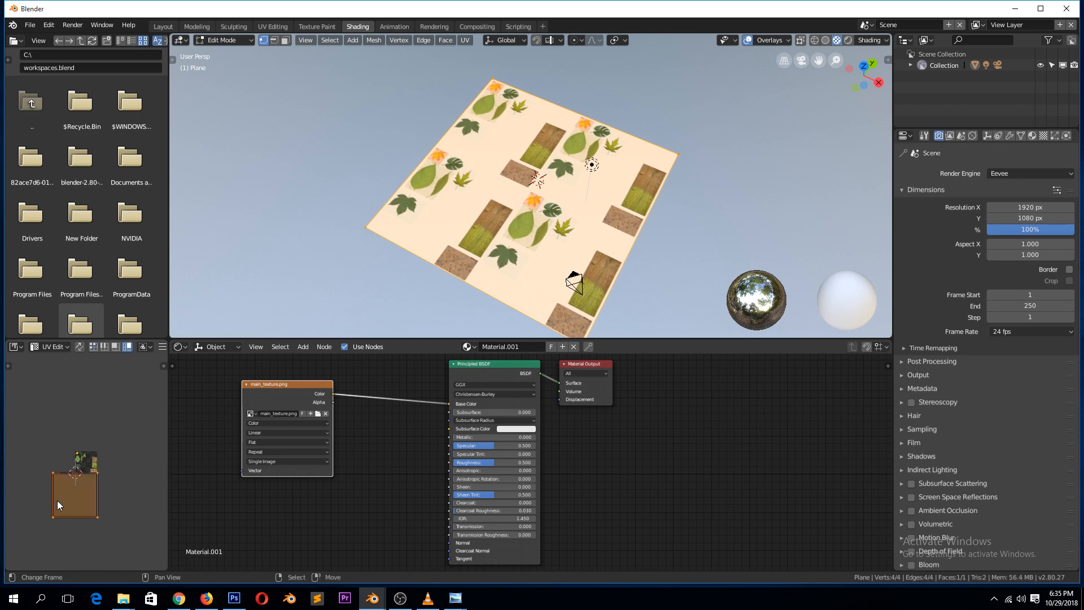
- Move the UV face over the main_texture image and scale it down to about 0.208
scroll(56, 500, up, 3)
key(g)
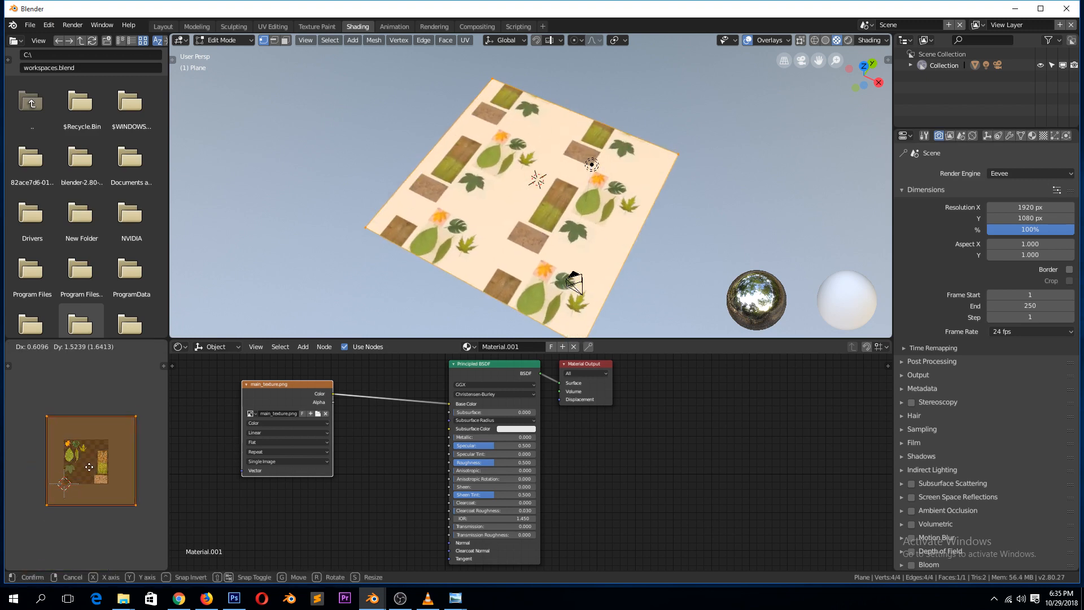
click(90, 467)
scroll(531, 186, up, 4)
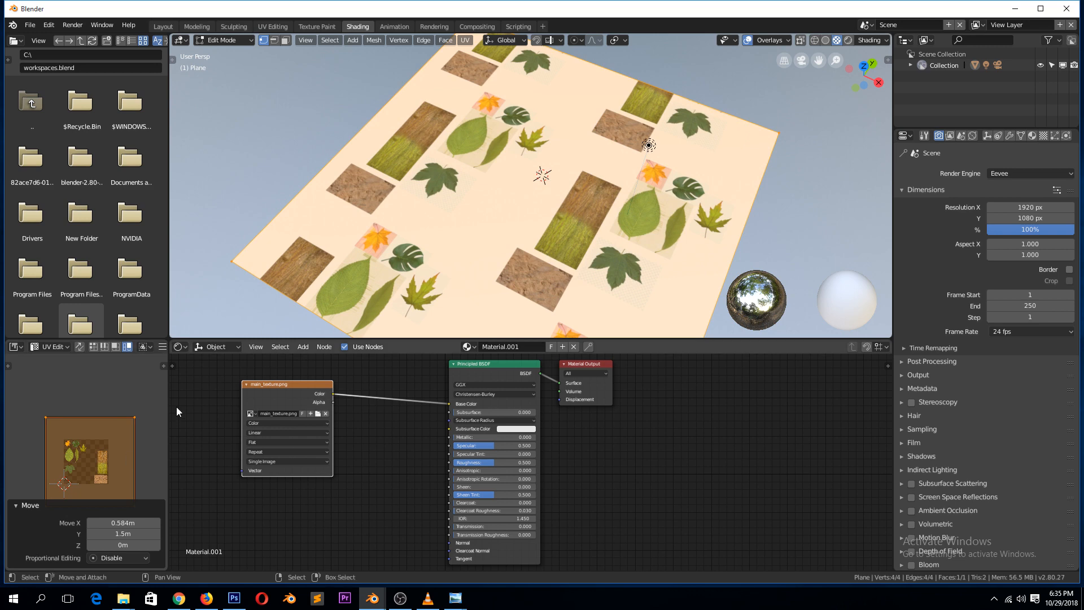
key(s)
click(57, 489)
scroll(57, 488, up, 3)
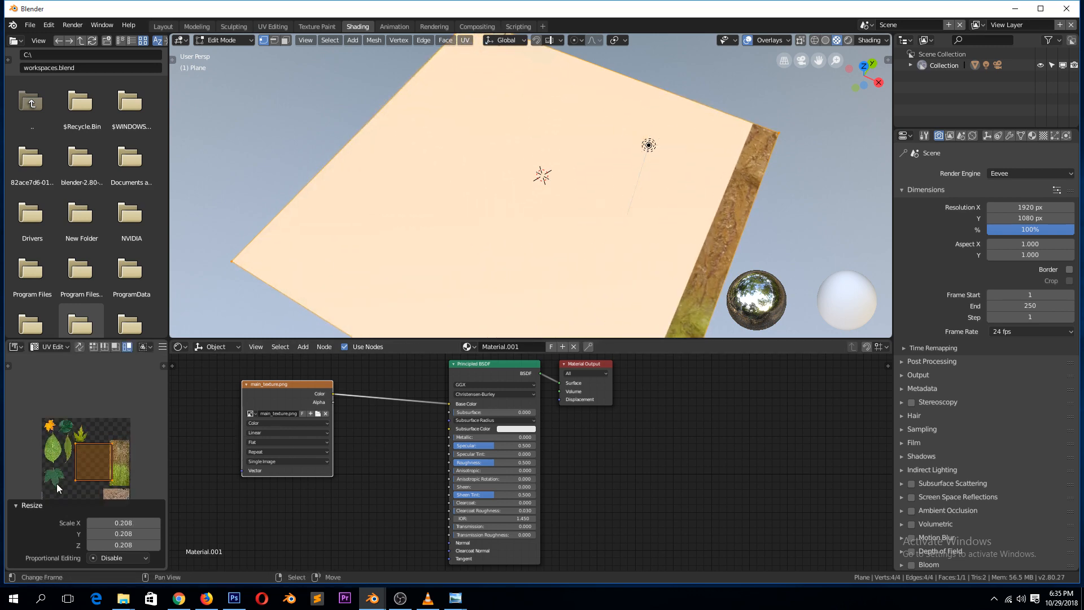
click(16, 506)
- Move the UV face onto the large oval green leaf and shrink it slightly around that leaf
key(g)
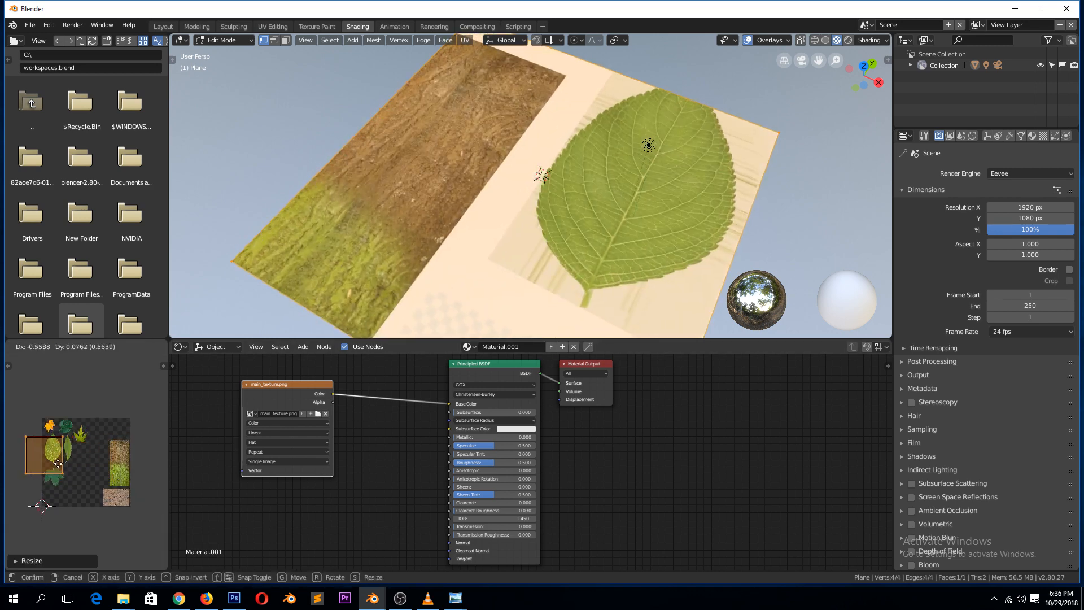
click(73, 459)
scroll(84, 488, up, 2)
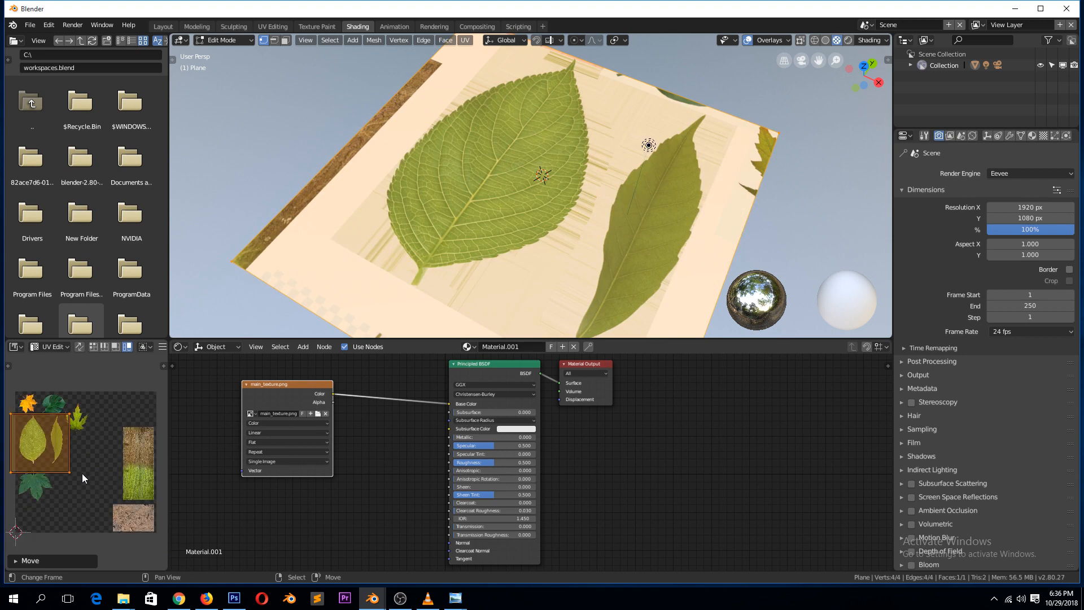
key(s)
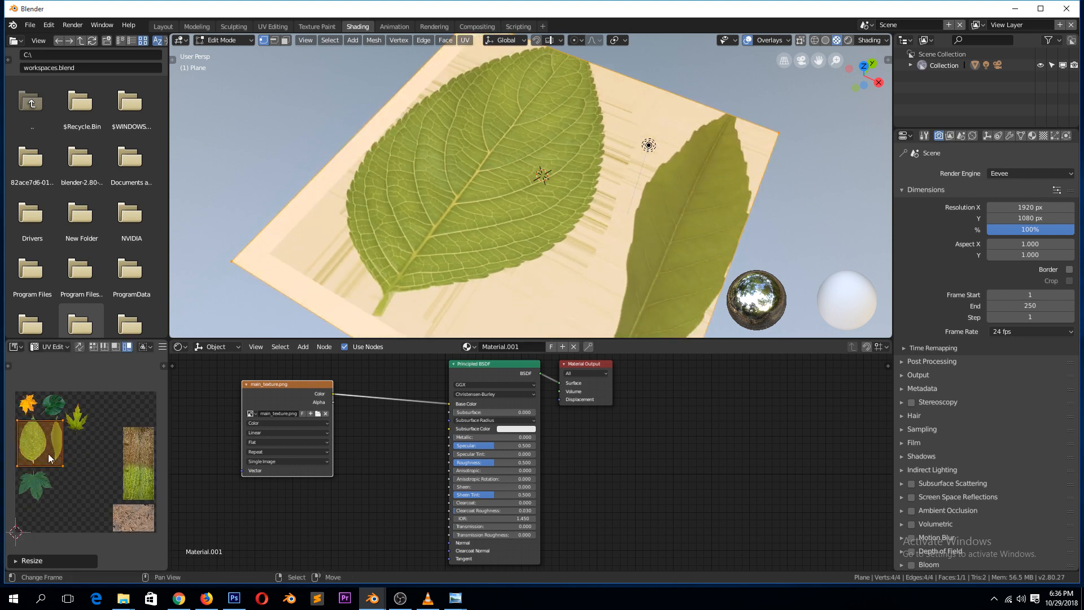
- Move the UV face onto the yellow-green maple leaf and scale it down around the leaf
drag(46, 452, 89, 432)
key(s)
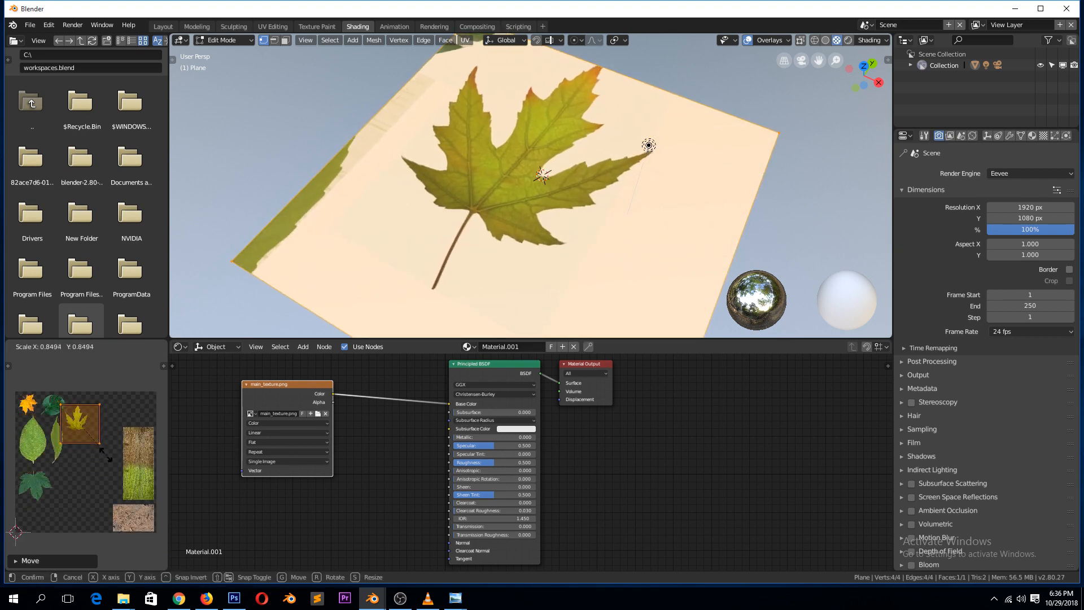
click(103, 449)
scroll(88, 465, up, 2)
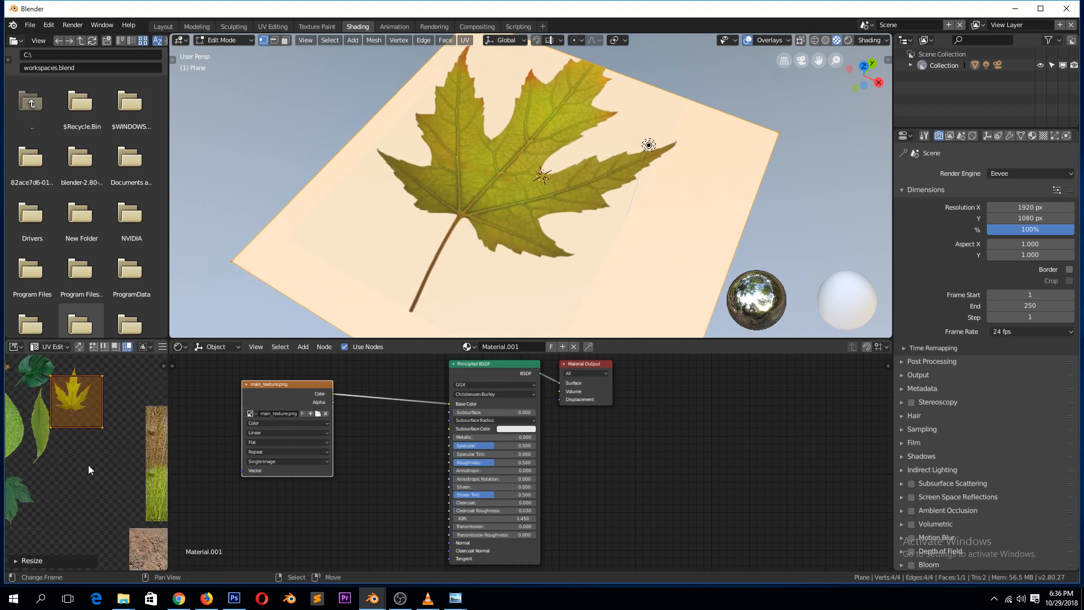
key(g)
click(76, 384)
- Fine-tune the UV face's position and enlarge it slightly so the entire maple leaf and stem fit inside
scroll(439, 153, down, 1)
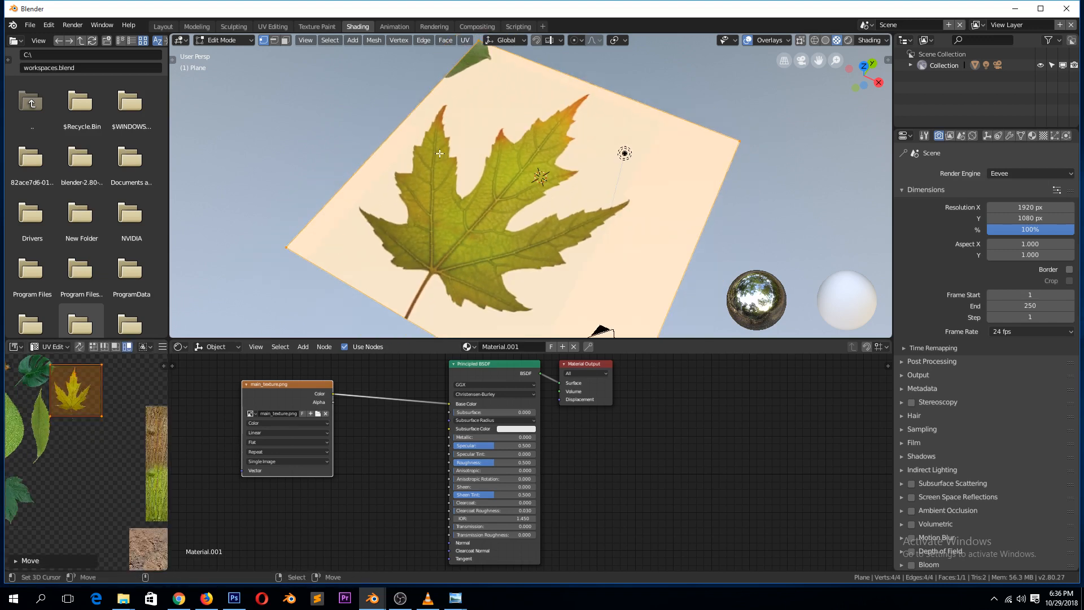
scroll(439, 153, down, 1)
scroll(46, 424, up, 2)
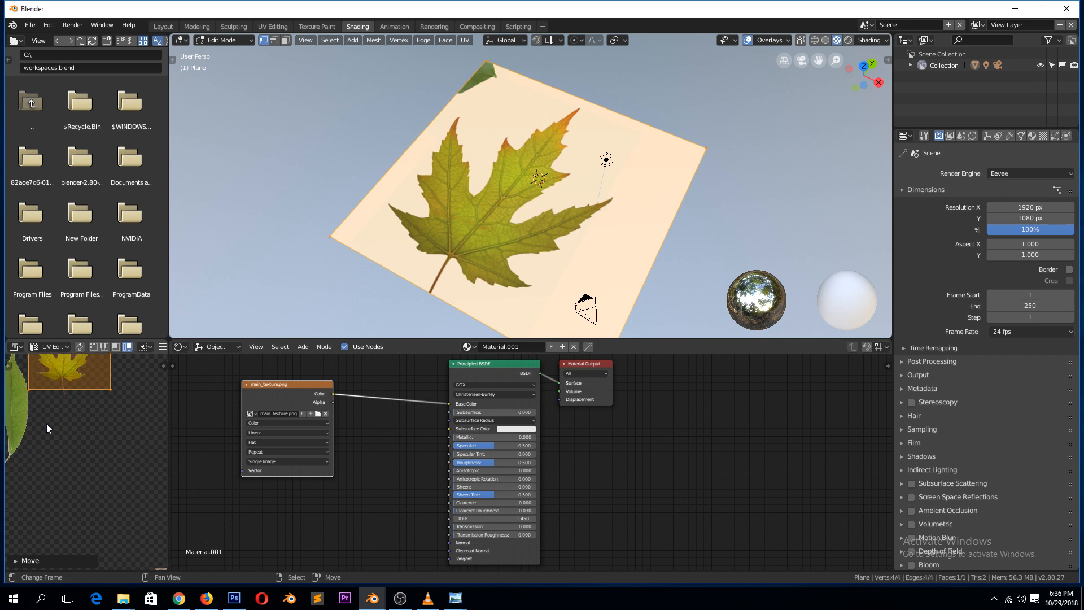
key(g)
click(42, 422)
scroll(49, 405, down, 2)
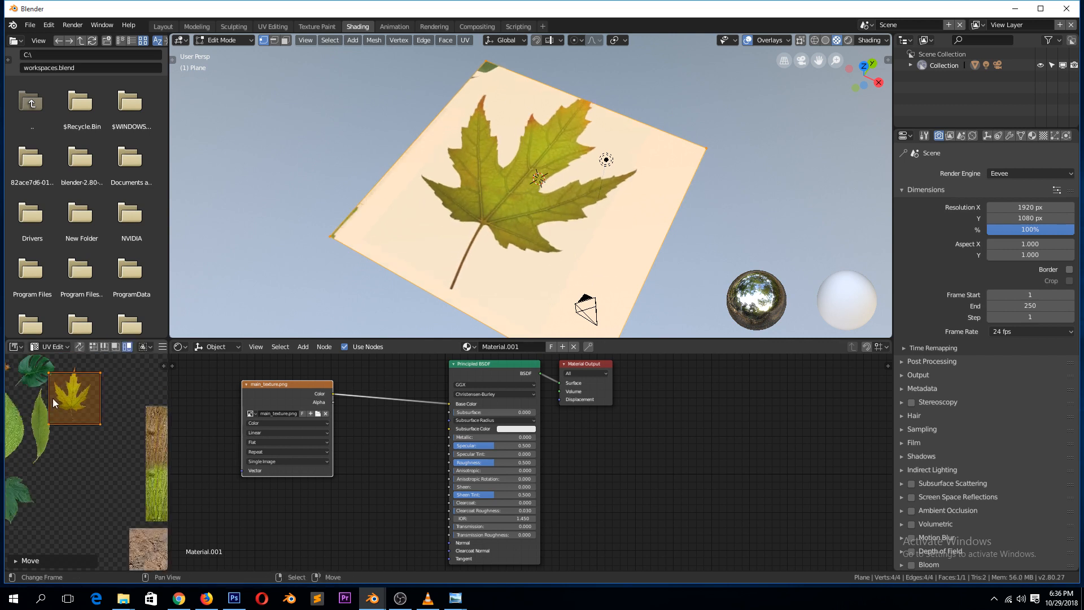
key(KP_Decimal)
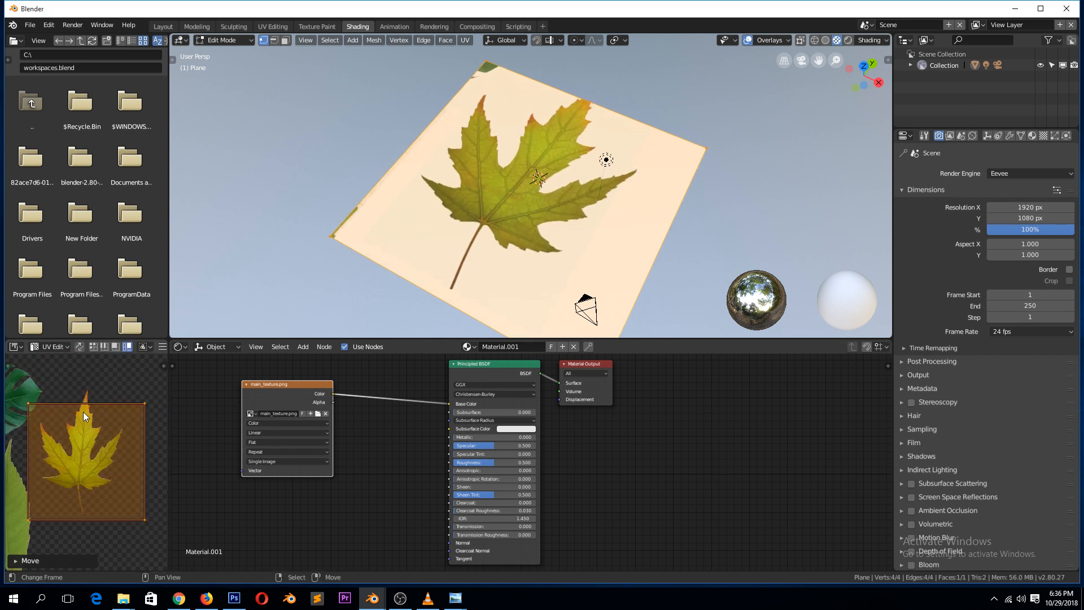
key(s)
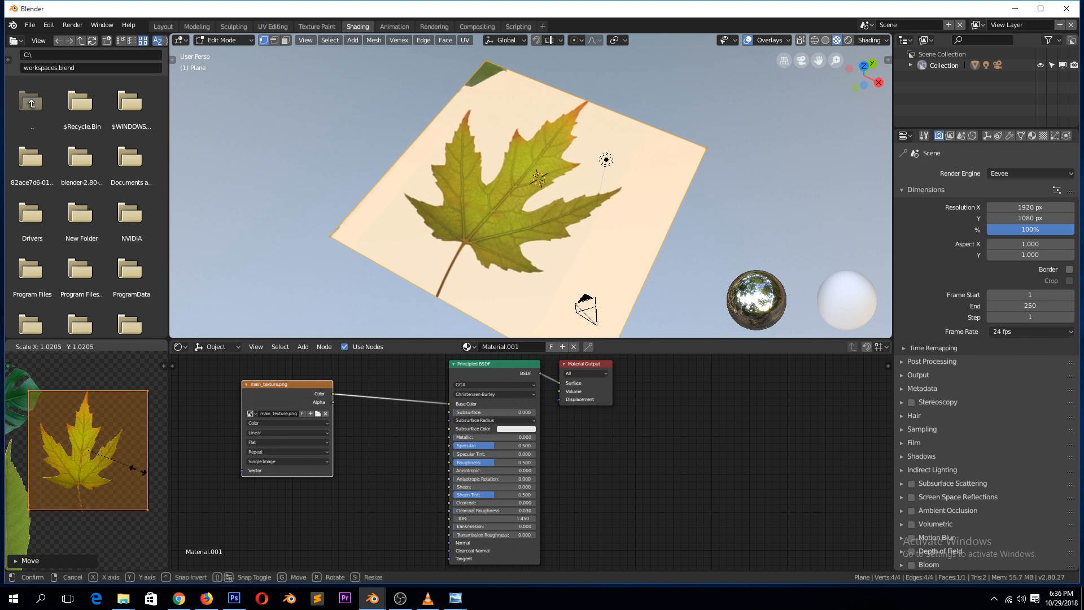
click(144, 475)
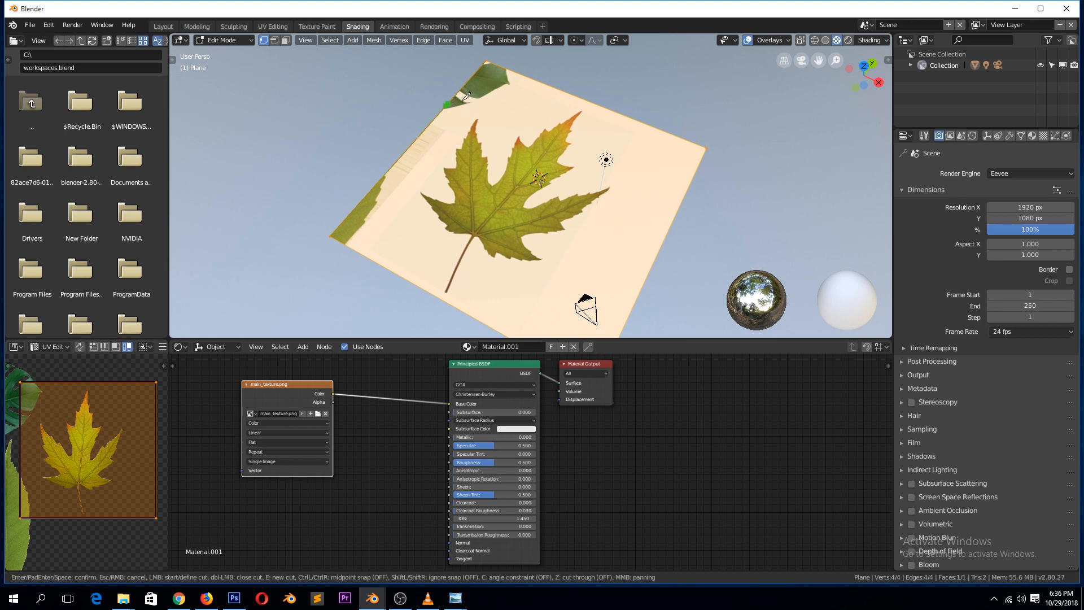
- Knife-cut the plane's upper corner to separate the stray dark green leaf fragment from the maple leaf
key(k)
click(433, 119)
click(458, 111)
click(505, 99)
click(528, 78)
key(Return)
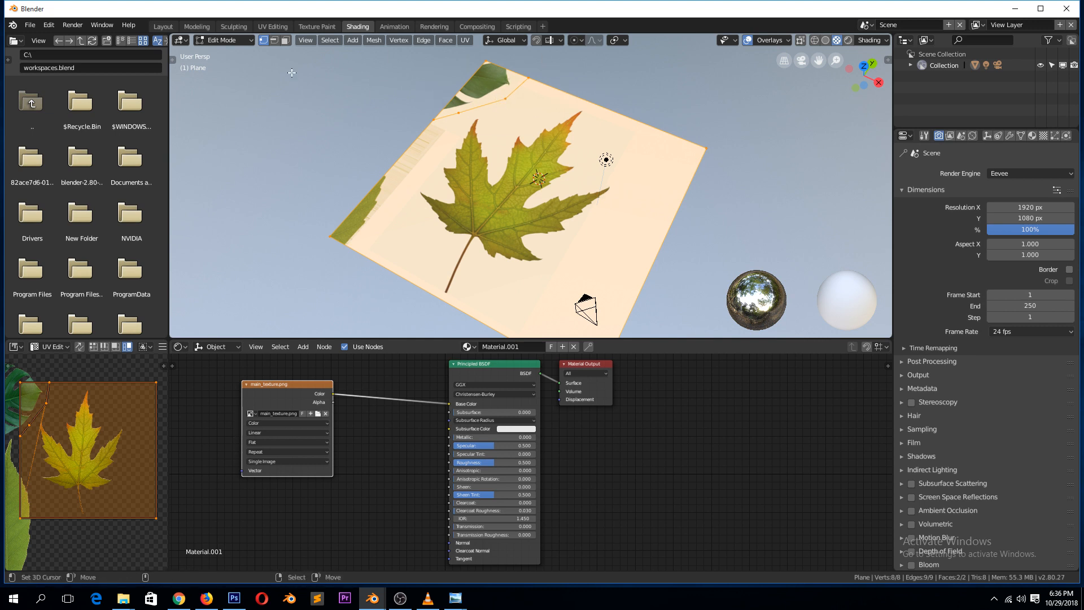
- Delete the cut-off corner face holding the dark green leaf fragment
key(3)
click(476, 83)
key(x)
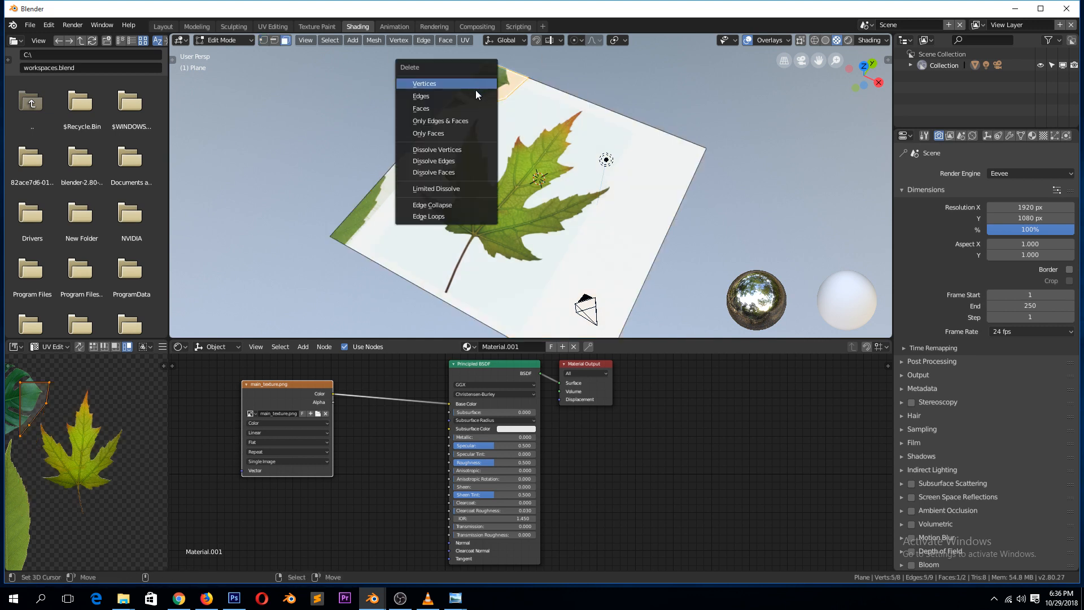
click(466, 107)
- Knife-cut the plane's left corner to separate the stray oval leaf fragment beside the maple leaf
key(k)
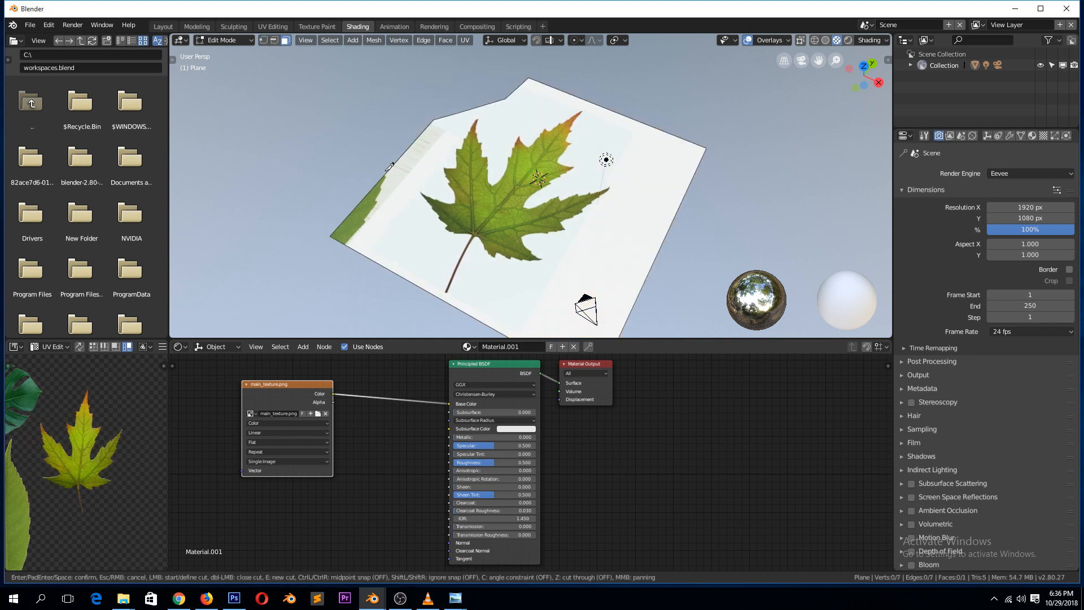
click(397, 161)
click(407, 198)
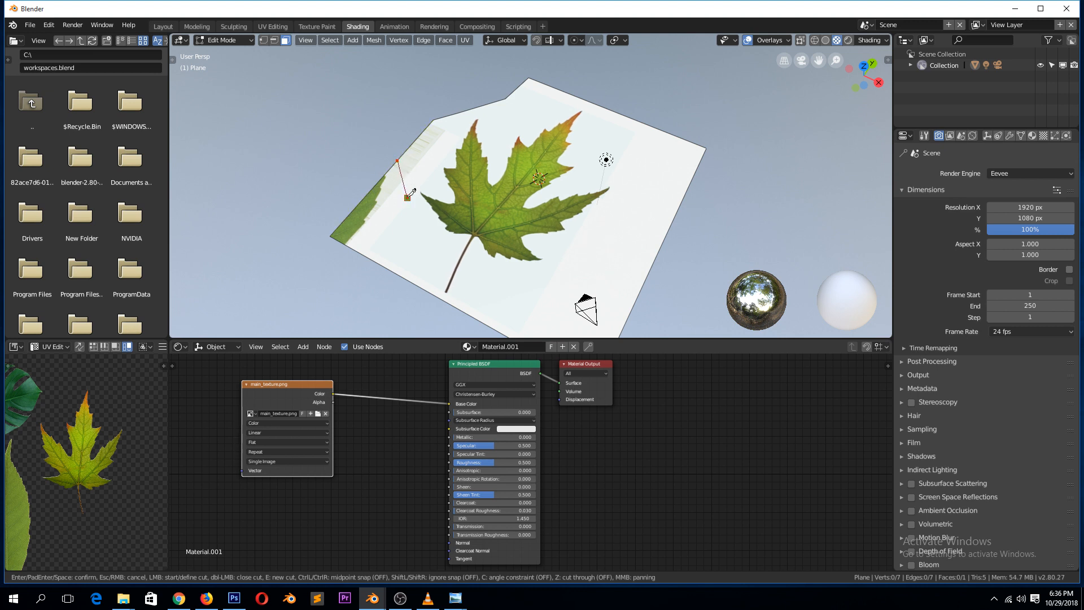
click(375, 260)
key(Return)
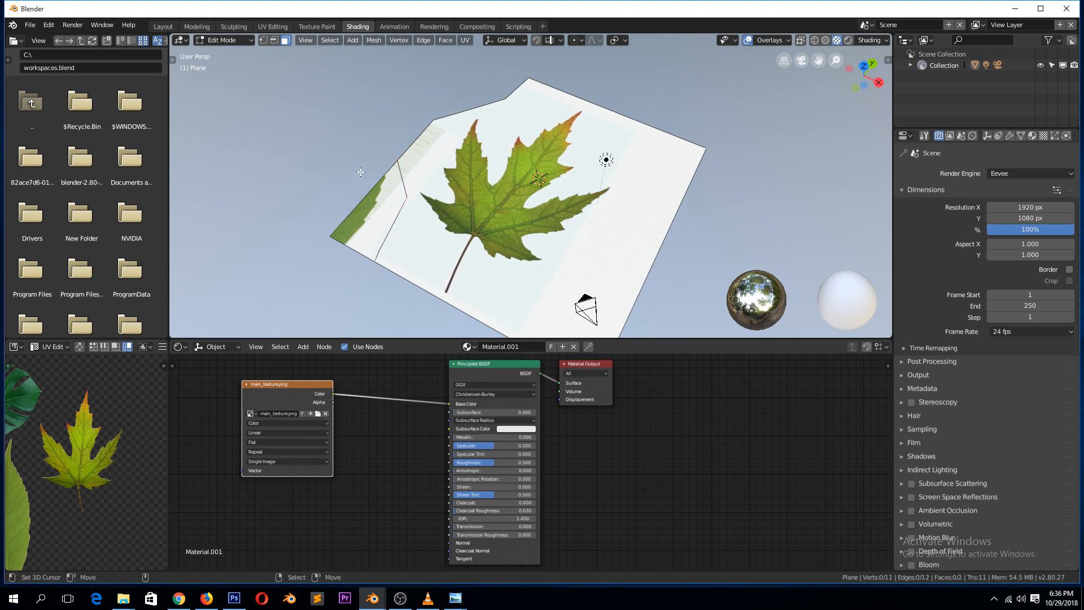
- Delete the cut-off left corner face and return the plane to Object Mode
click(389, 210)
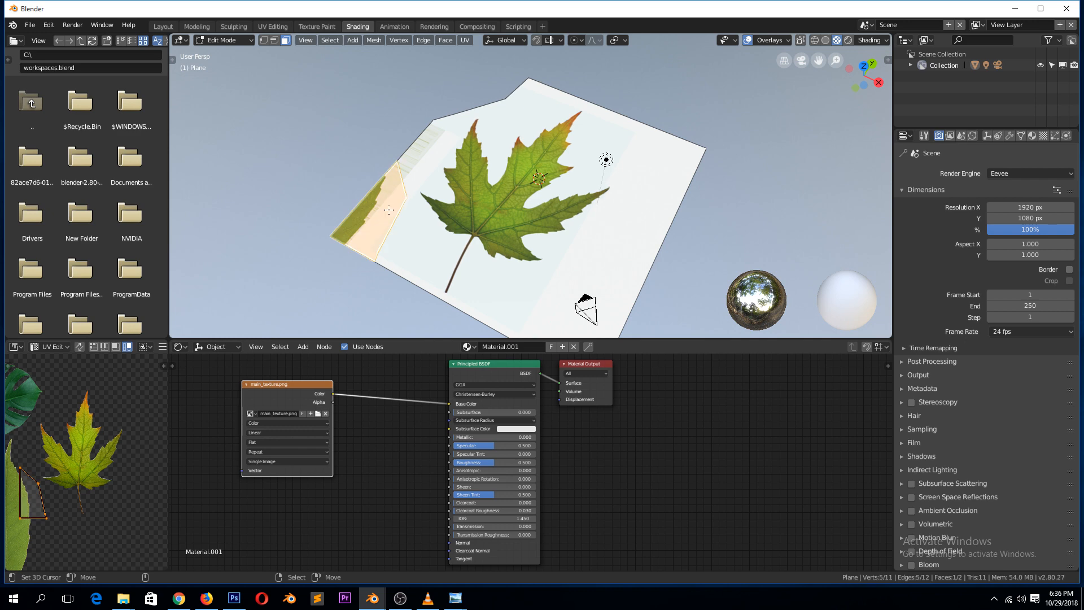
key(x)
click(388, 209)
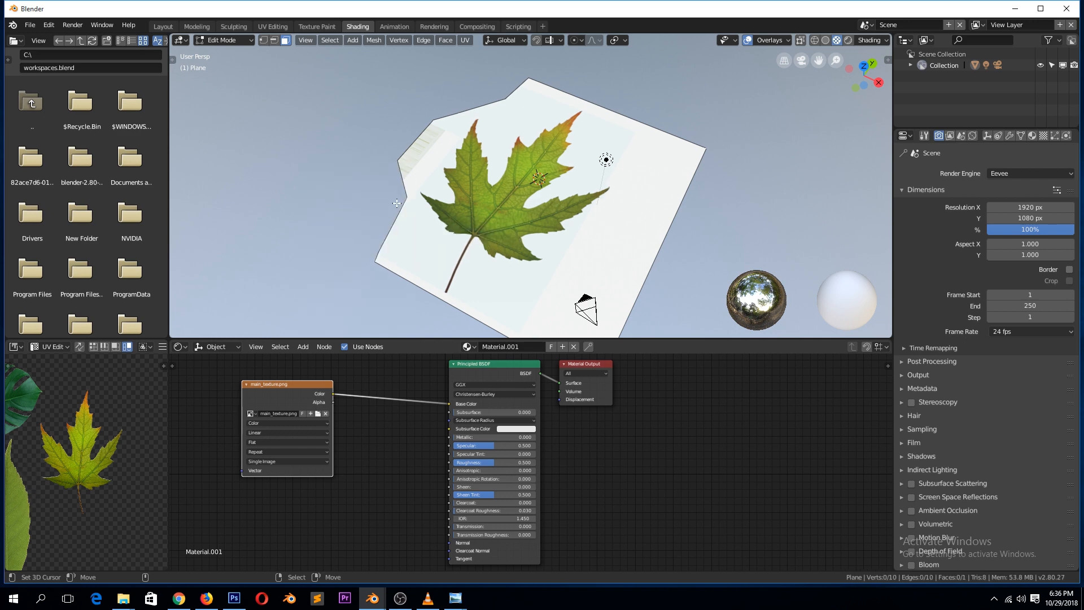
key(Tab)
- Switch the 3D viewport to Rendered shading and view the leaf plane
middle_drag(460, 195, 527, 189)
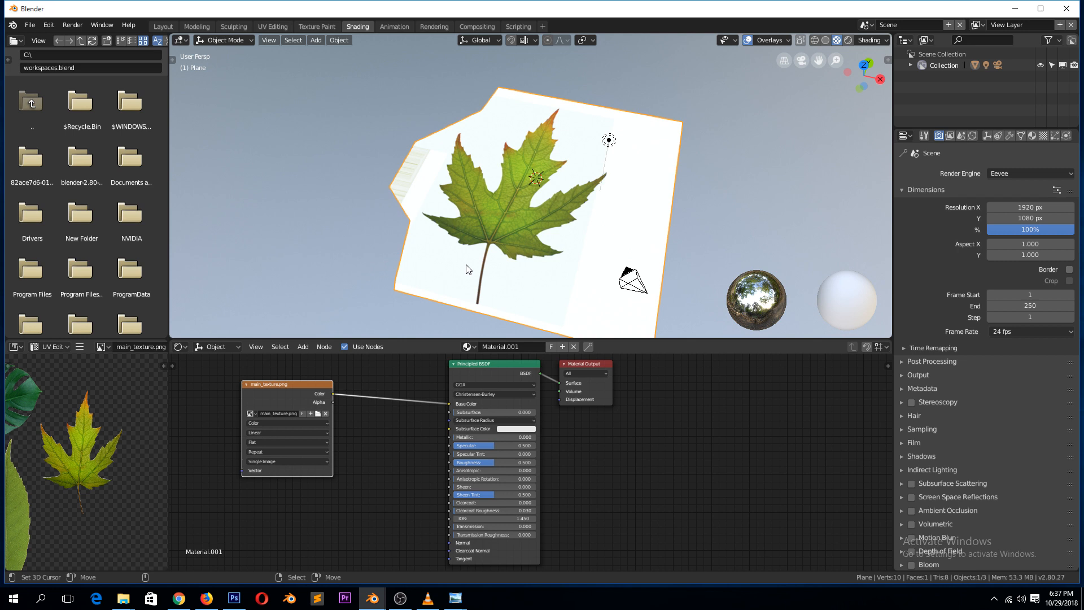
click(848, 40)
mouse_move(692, 217)
middle_down()
mouse_move(594, 209)
mouse_move(518, 257)
mouse_move(527, 261)
middle_up()
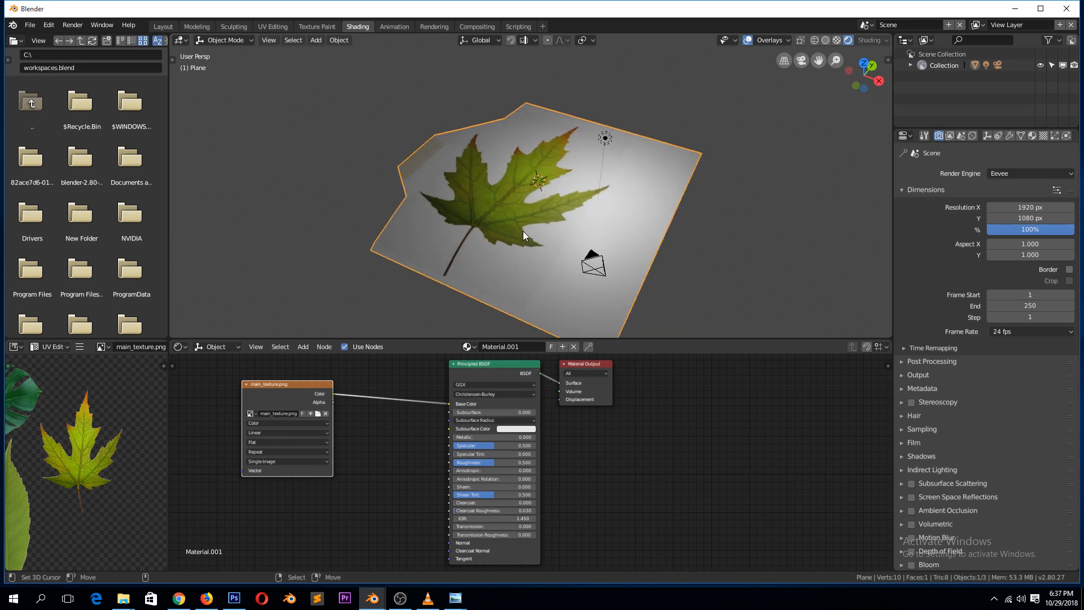
- Spread the Principled BSDF and Material Output nodes apart to open a gap between them
drag(514, 362, 470, 372)
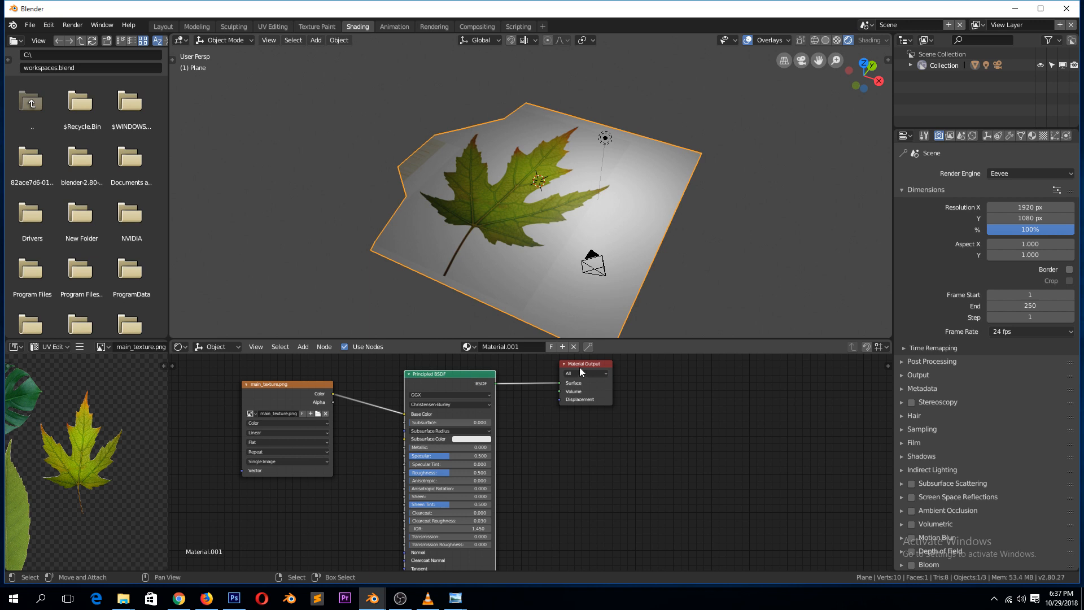
drag(580, 368, 641, 390)
drag(449, 376, 417, 411)
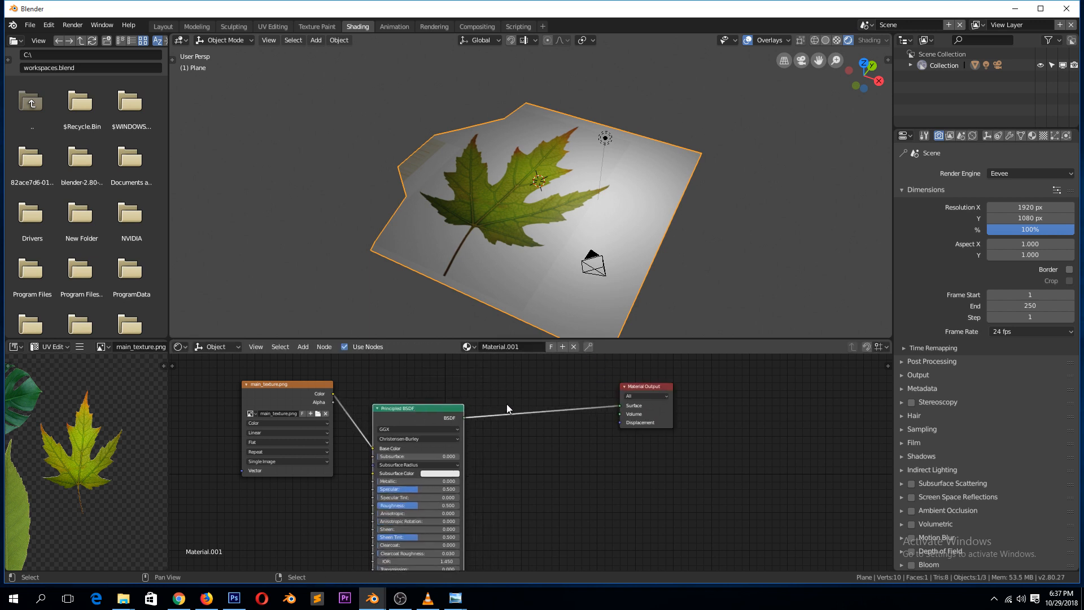
- Add a Transparent BSDF shader node and place it just above the Principled BSDF
key(shift+a)
mouse_move(458, 395)
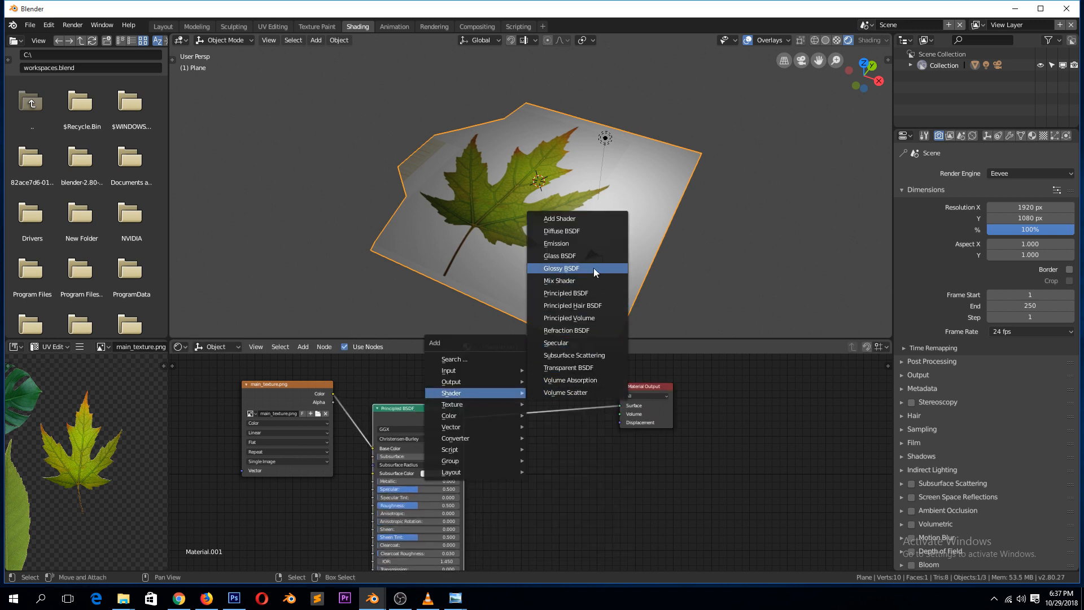
click(571, 368)
click(479, 388)
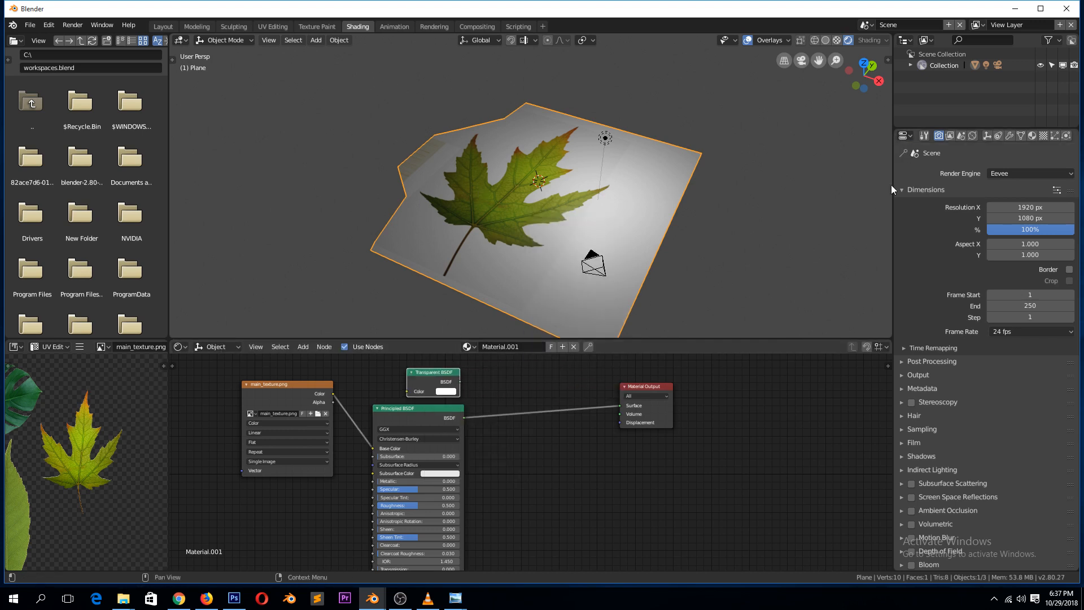
- Switch the render engine from Eevee to Cycles and view the plane at a lower angle
click(1008, 174)
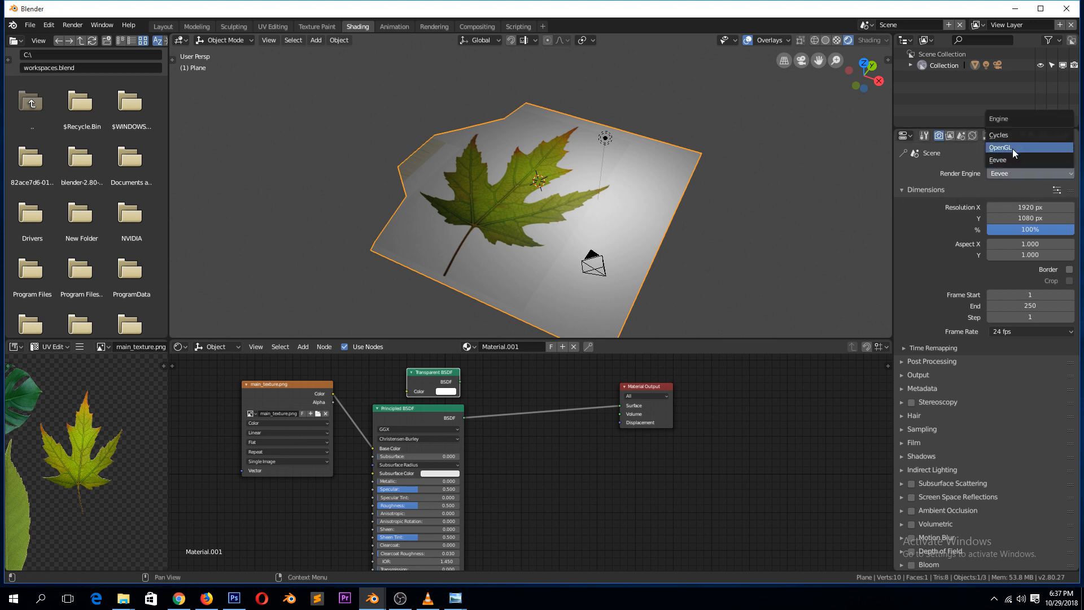
click(1011, 134)
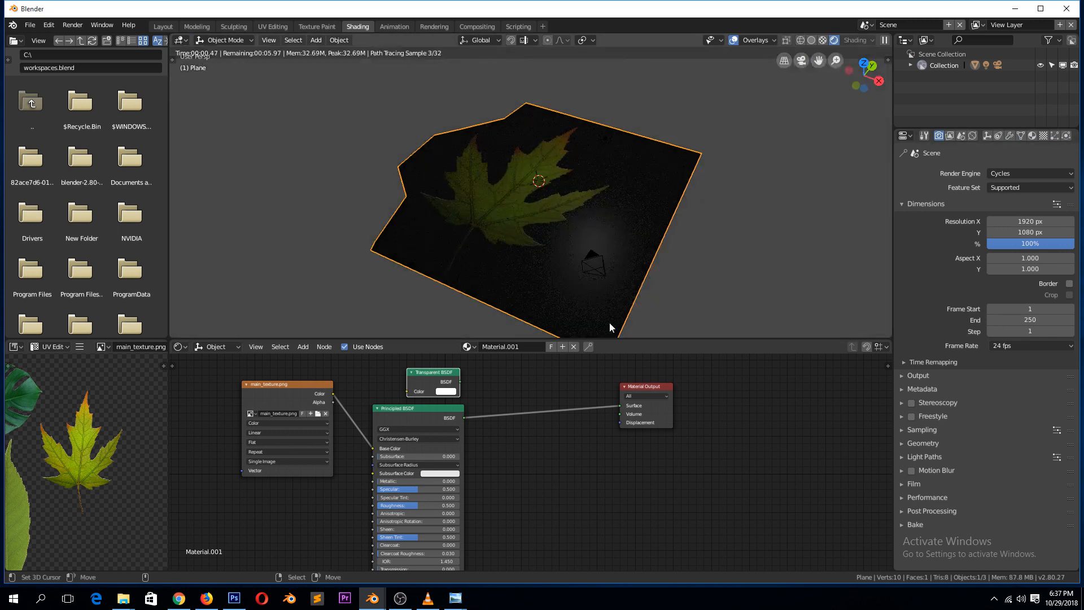
middle_drag(609, 323, 586, 322)
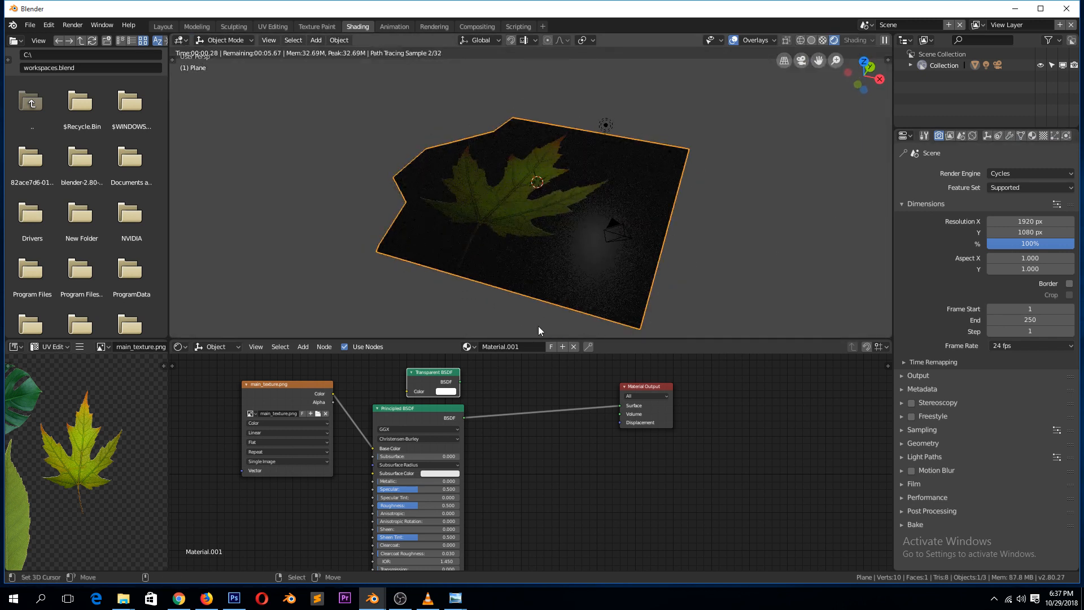
- Connect the Transparent BSDF output to the Surface input of the Material Output node
scroll(452, 373, up, 1)
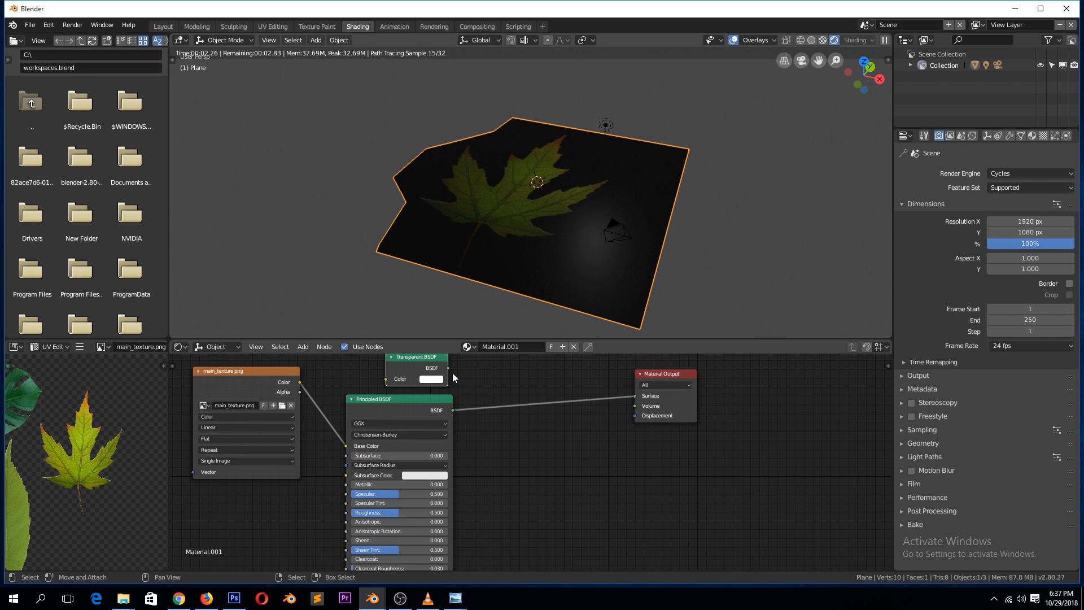
drag(448, 367, 635, 395)
- Enable nodes for the world surface and assign an Environment Texture to its background Color
click(972, 135)
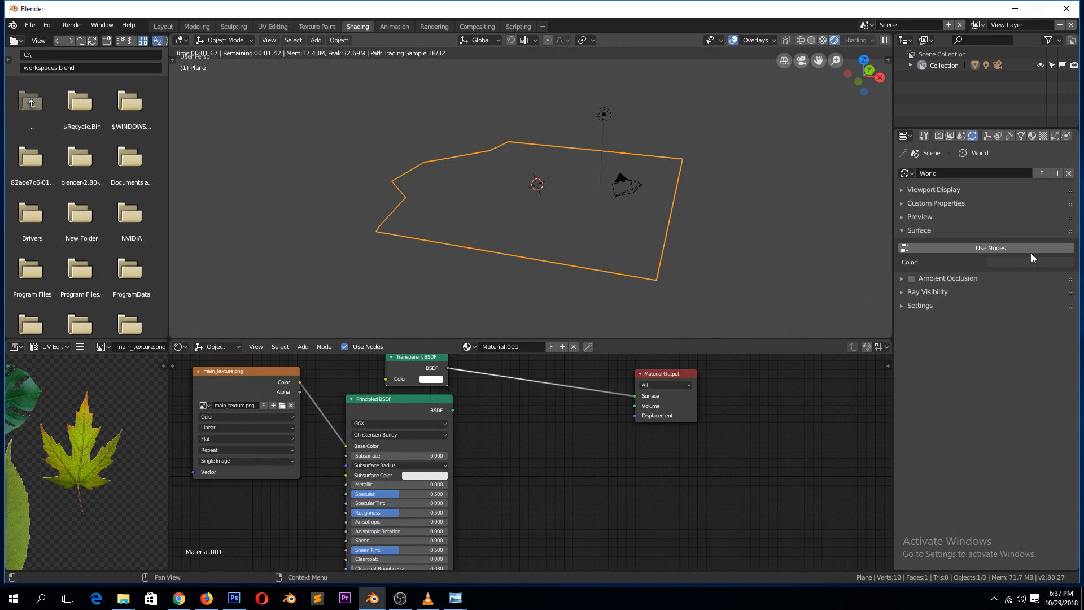
click(1031, 253)
click(1031, 251)
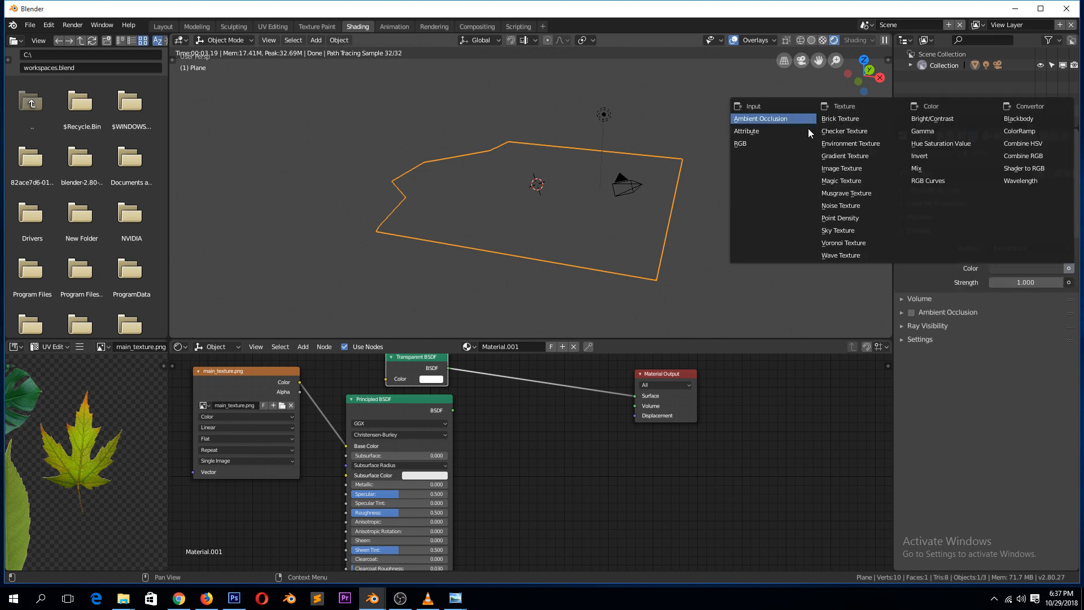
click(850, 143)
- Load hdri_8bit_01.jpg from the hdri folder as the world's environment image, using thumbnails to choose it
click(1056, 283)
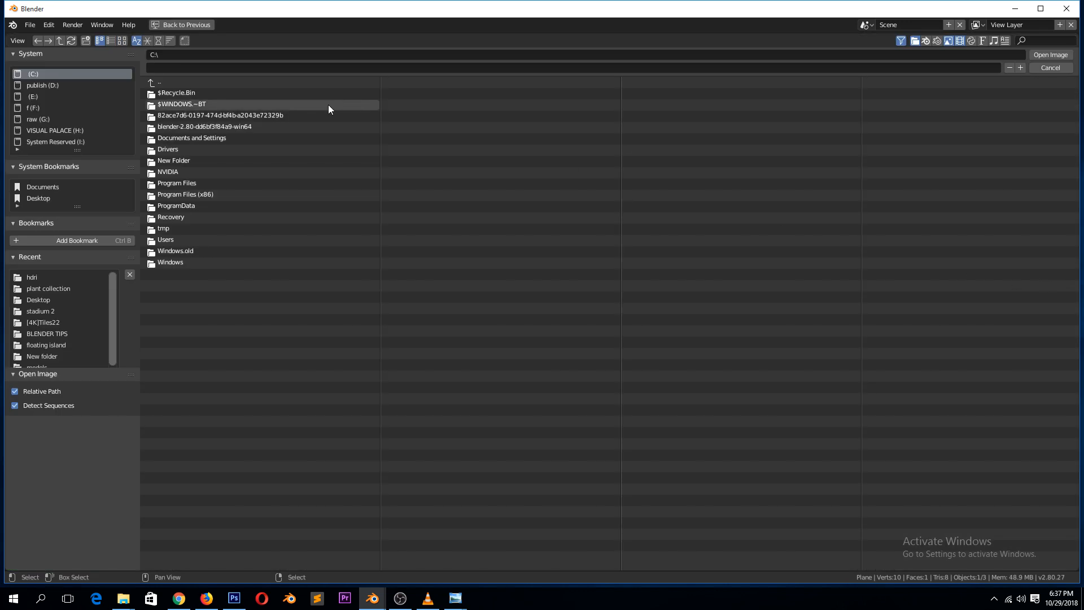
click(35, 277)
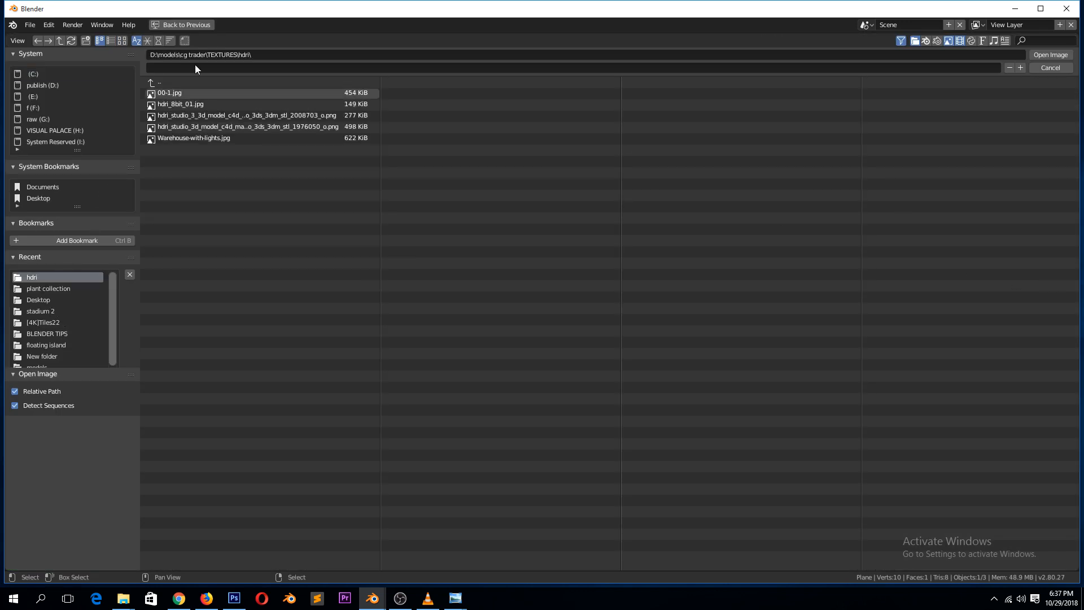
click(122, 40)
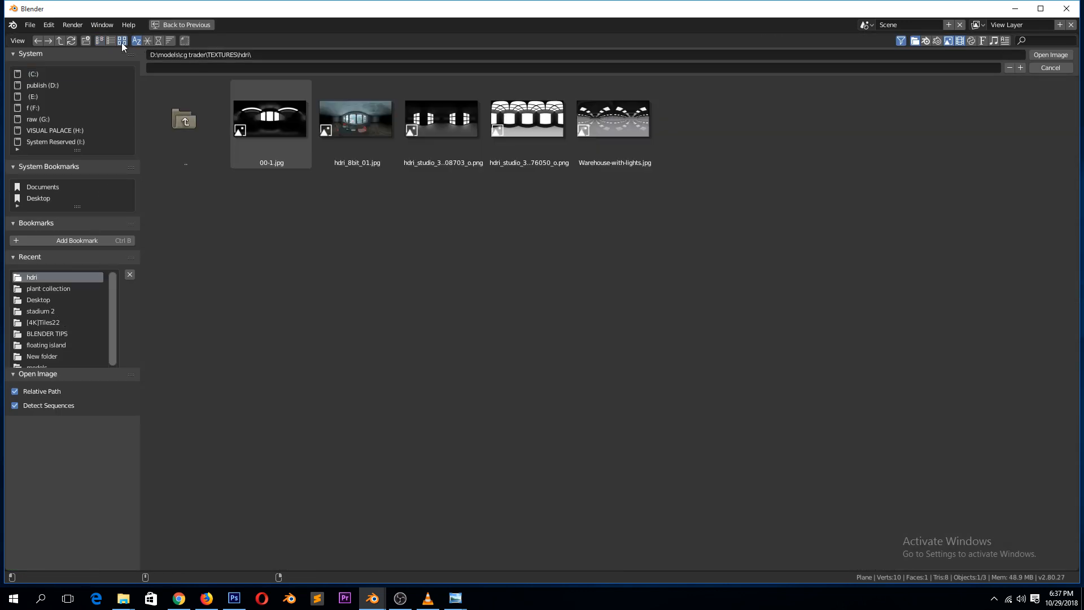
double_click(331, 103)
middle_drag(405, 168, 459, 230)
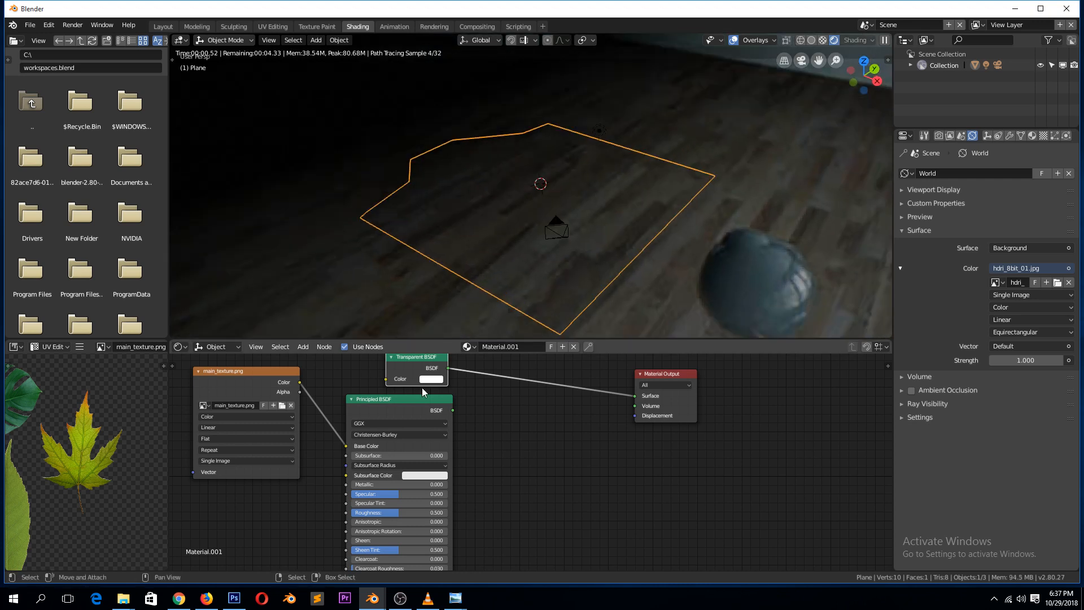
- Move the Transparent BSDF node slightly aside and test a darker grey for its colour, ending on full white (1.000)
drag(422, 387, 382, 357)
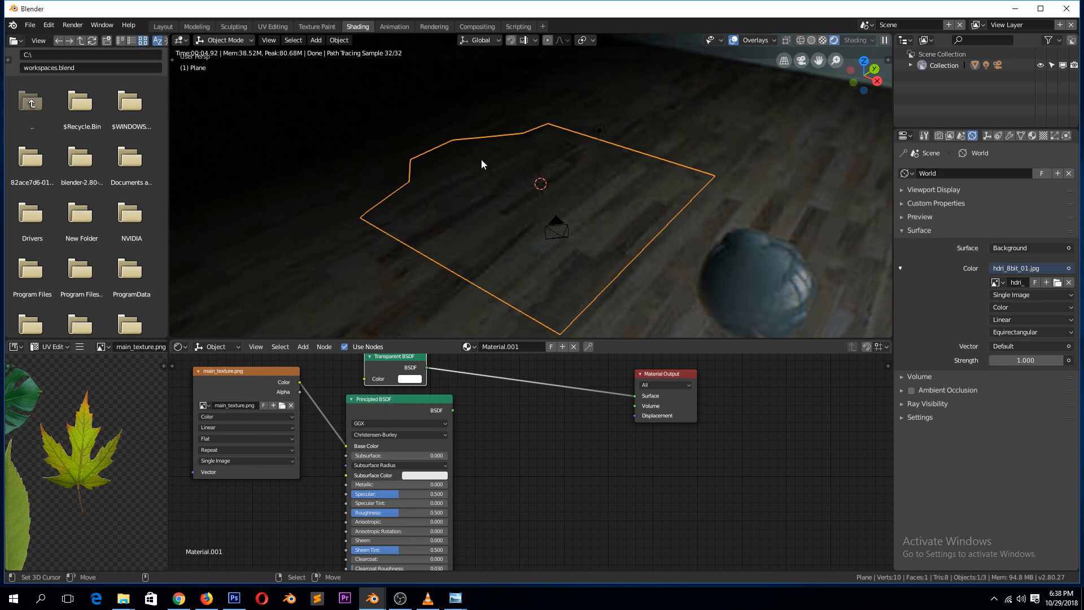
middle_drag(482, 164, 501, 184)
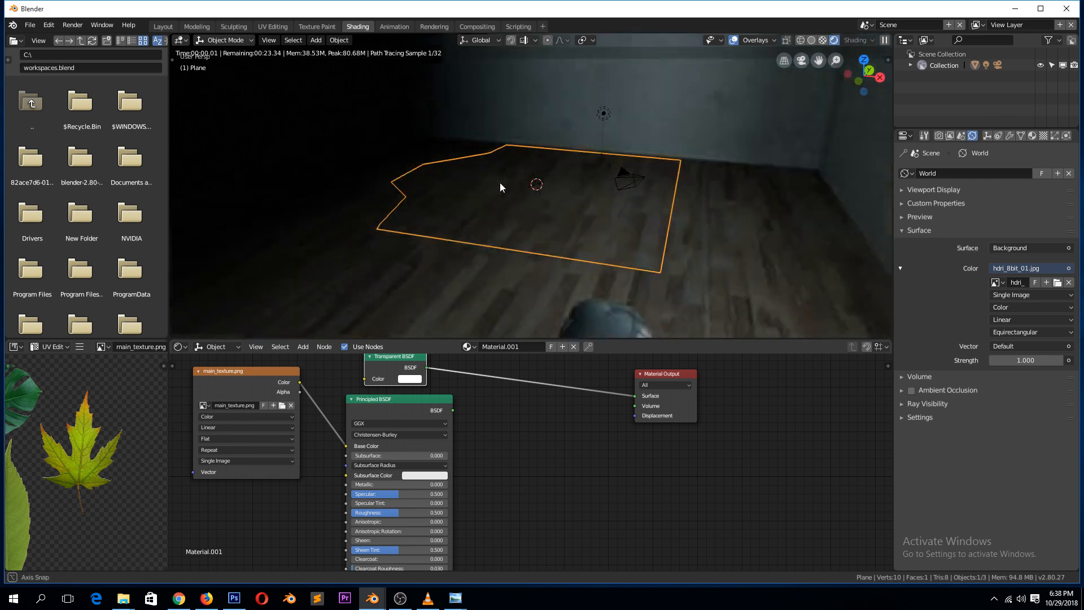
click(409, 379)
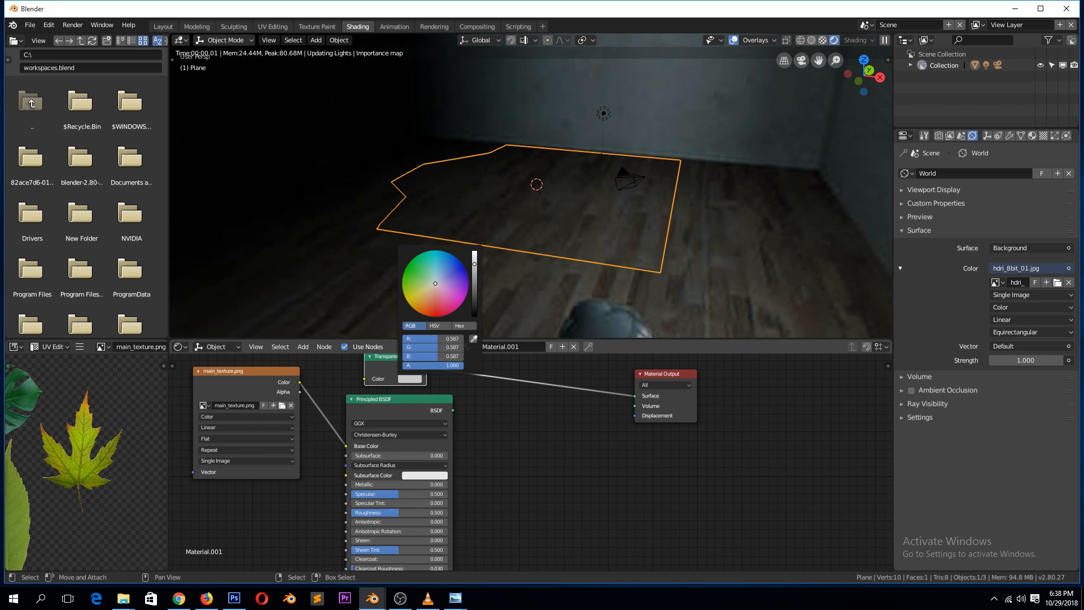
mouse_move(474, 264)
mouse_down()
mouse_move(474, 316)
mouse_move(475, 252)
mouse_up()
click(425, 310)
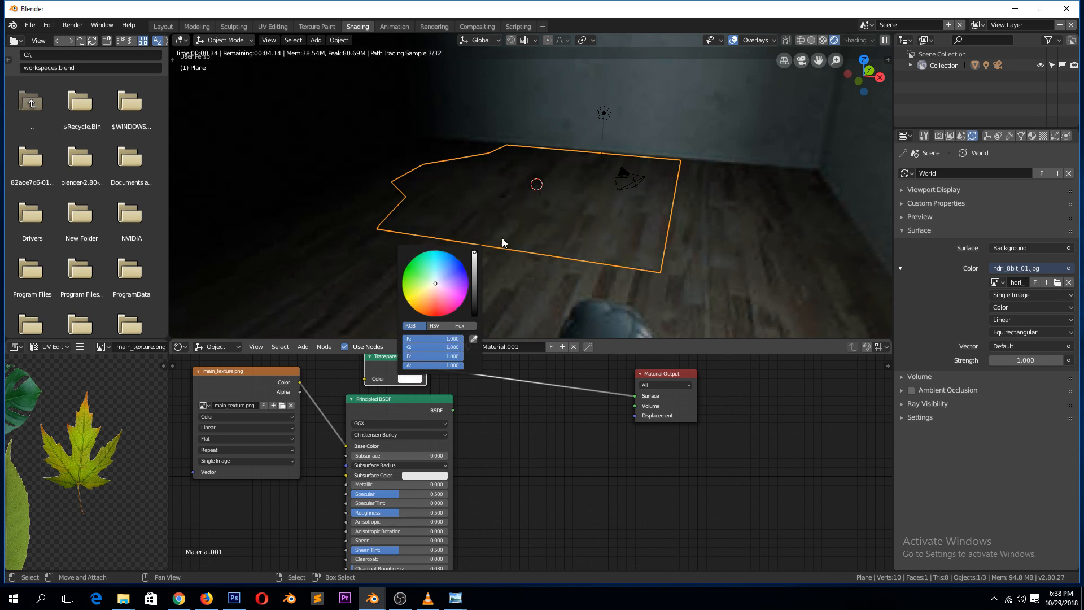
- Link the main_texture.png Color output to the Transparent BSDF's Color and view the result on the plane
scroll(415, 404, down, 1)
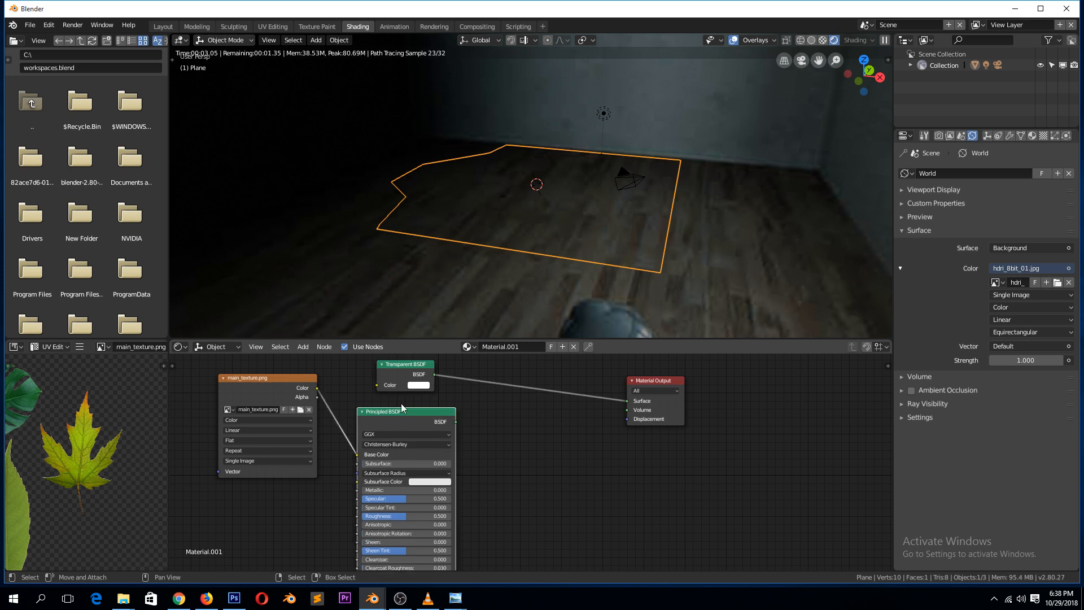
drag(317, 388, 376, 385)
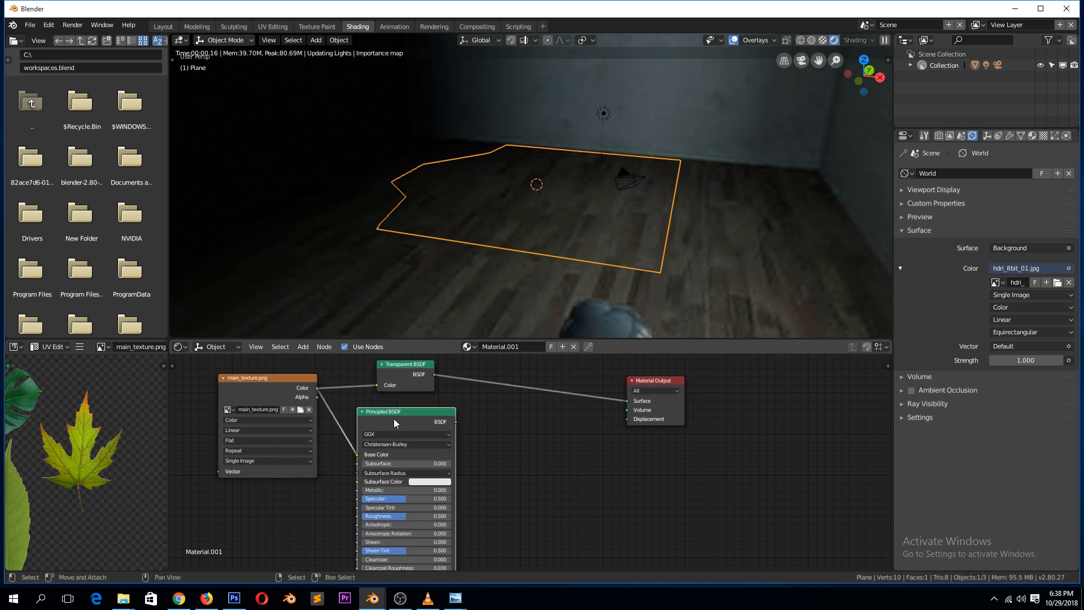
middle_drag(470, 270, 520, 296)
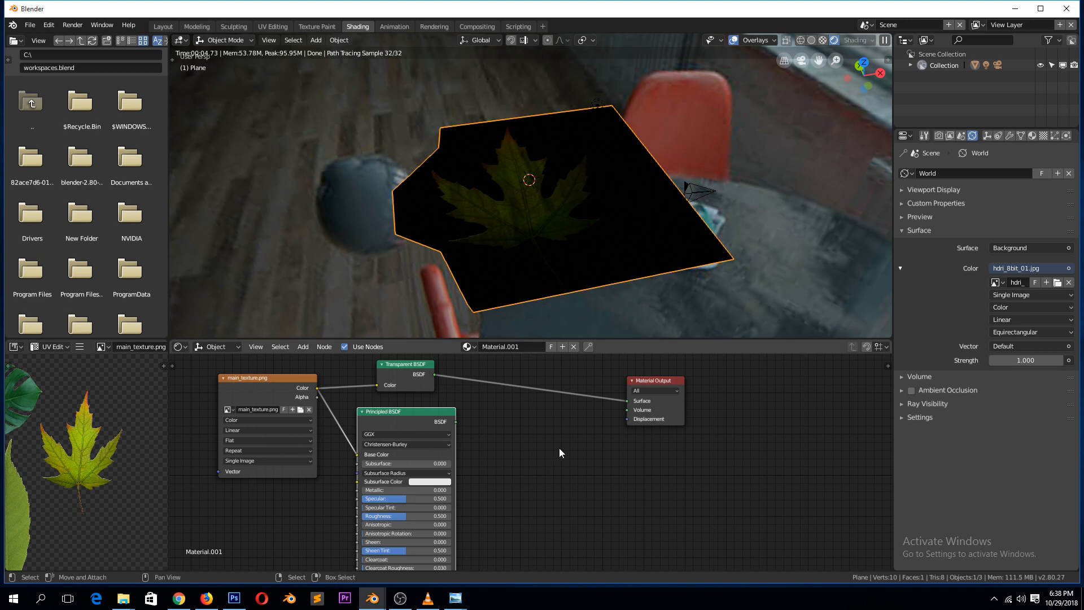
- Add a Mix Shader node on the link between the Transparent BSDF and the Material Output
key(shift+a)
mouse_move(513, 423)
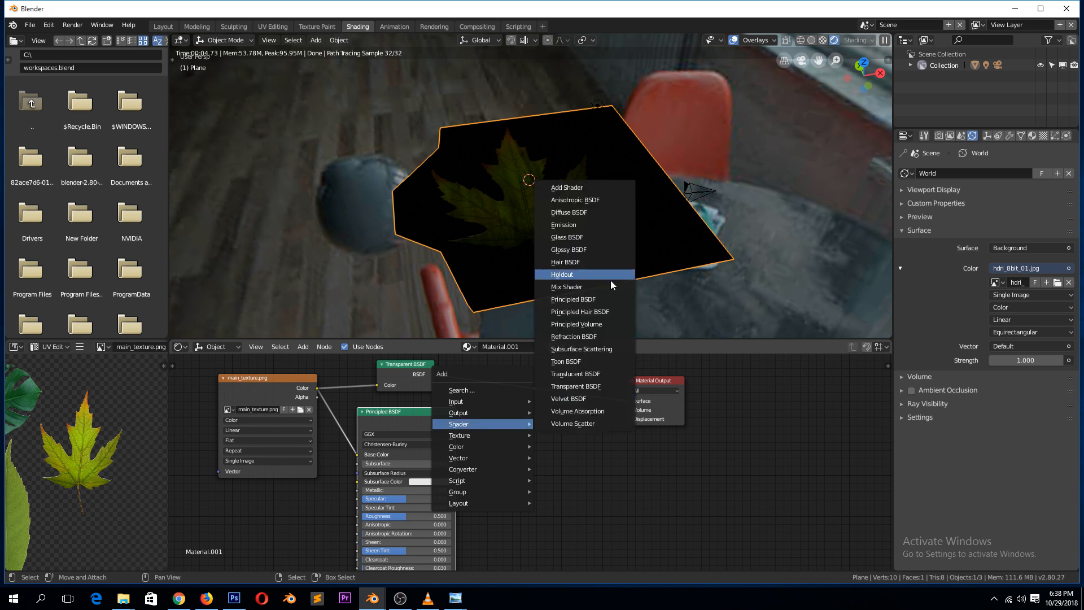
click(583, 285)
click(573, 417)
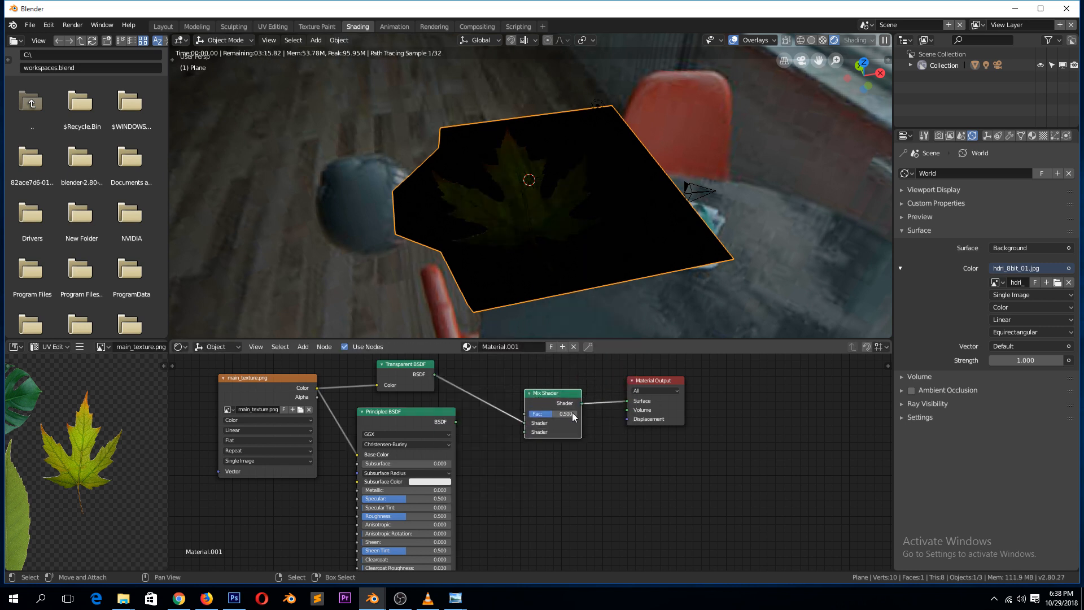
- Connect the Principled BSDF to the Mix Shader's second Shader input and move the Principled node closer to it
click(421, 420)
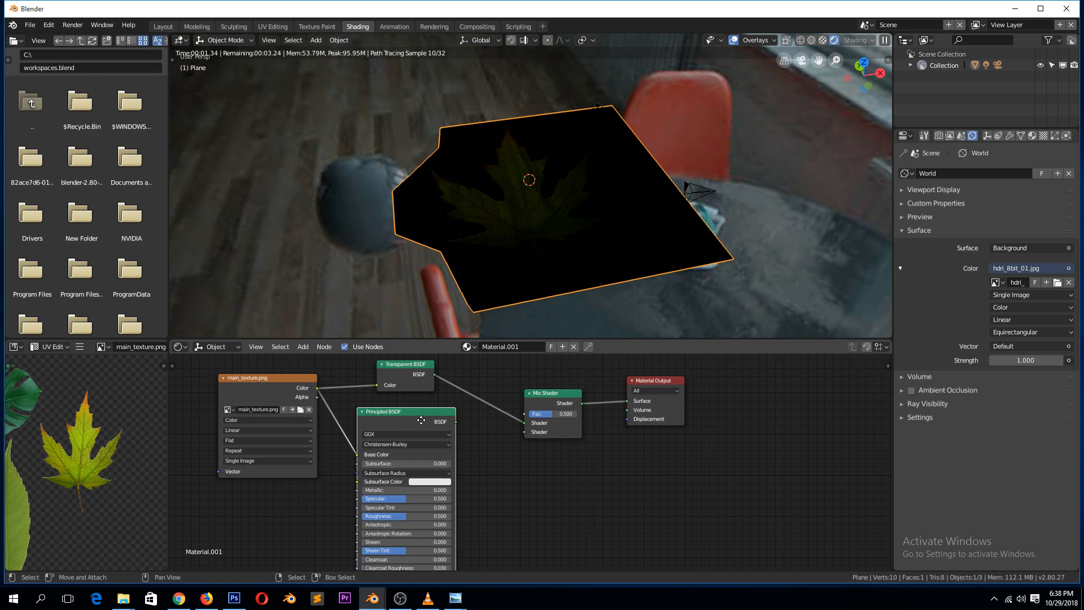
drag(421, 420, 524, 432)
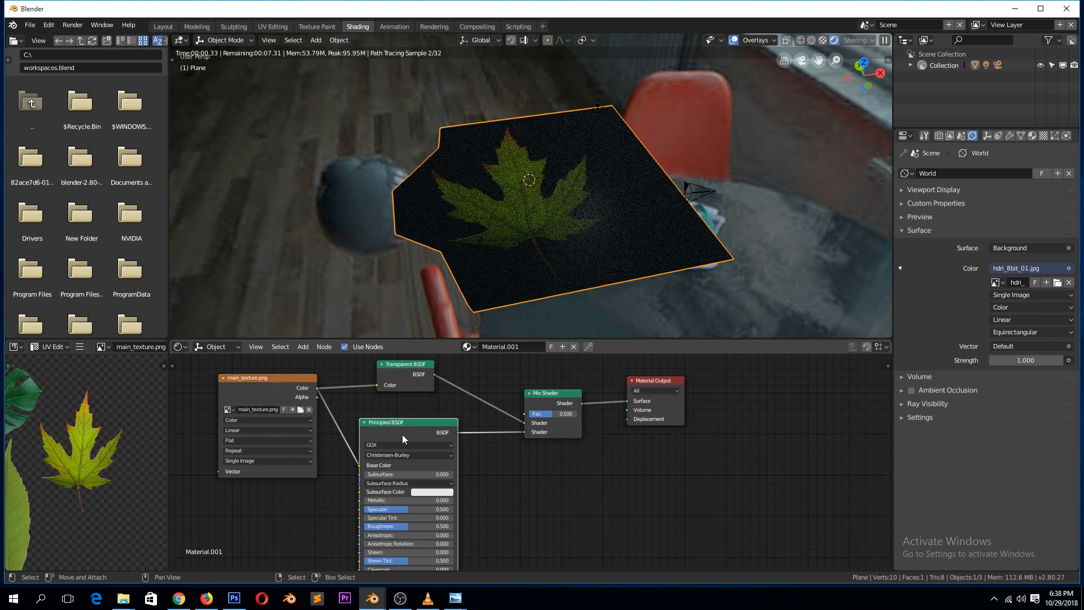
drag(402, 435, 442, 442)
click(301, 385)
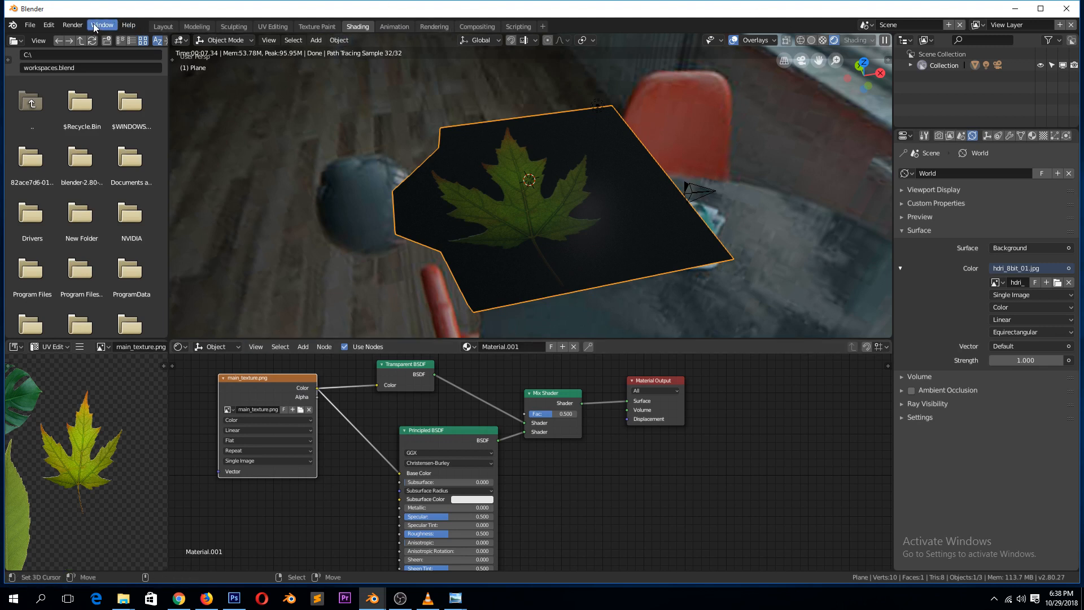
- Find the Node Wrangler add-on in the user preferences by searching for NODE, enable it and close the preferences
click(53, 28)
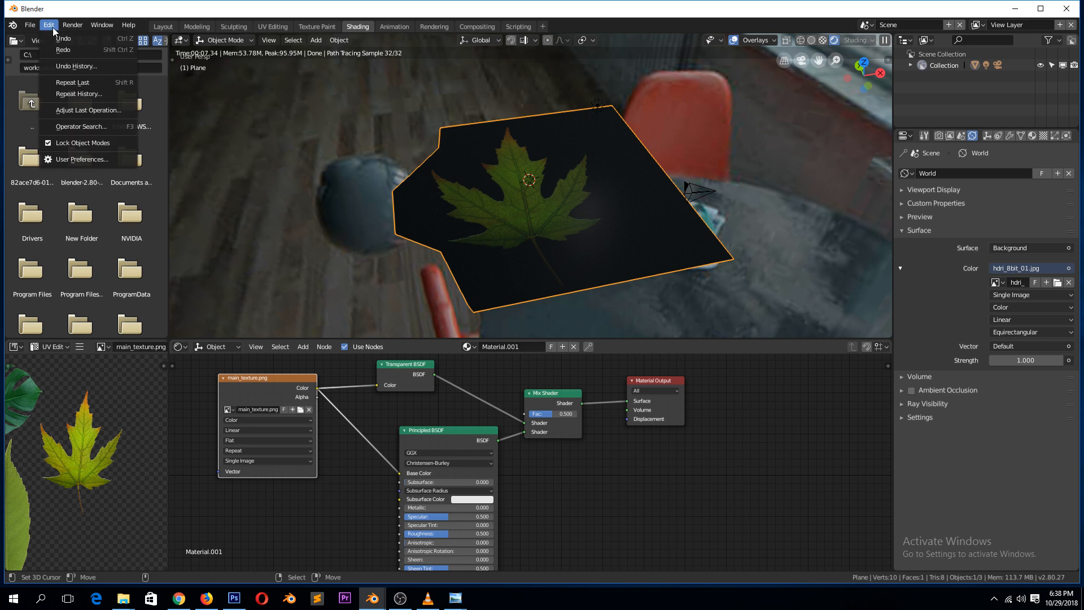
click(96, 160)
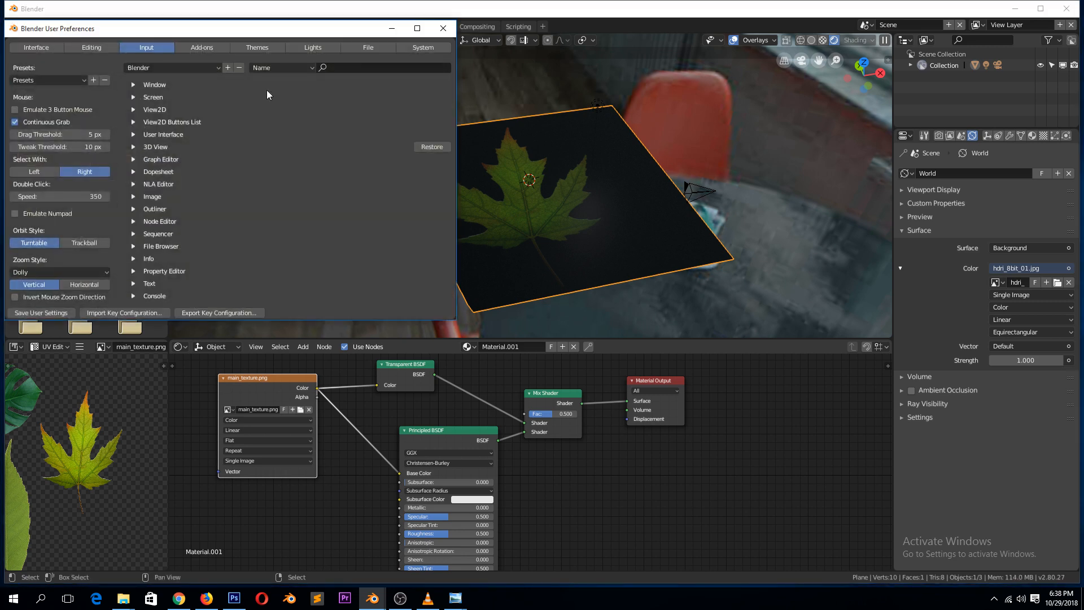
click(214, 49)
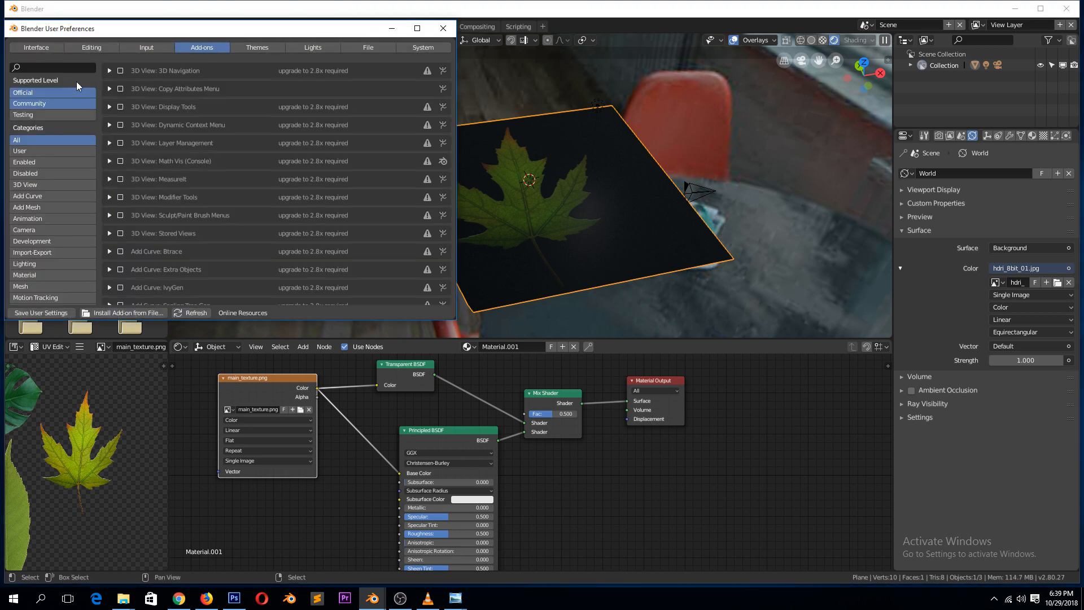
text(NODE)
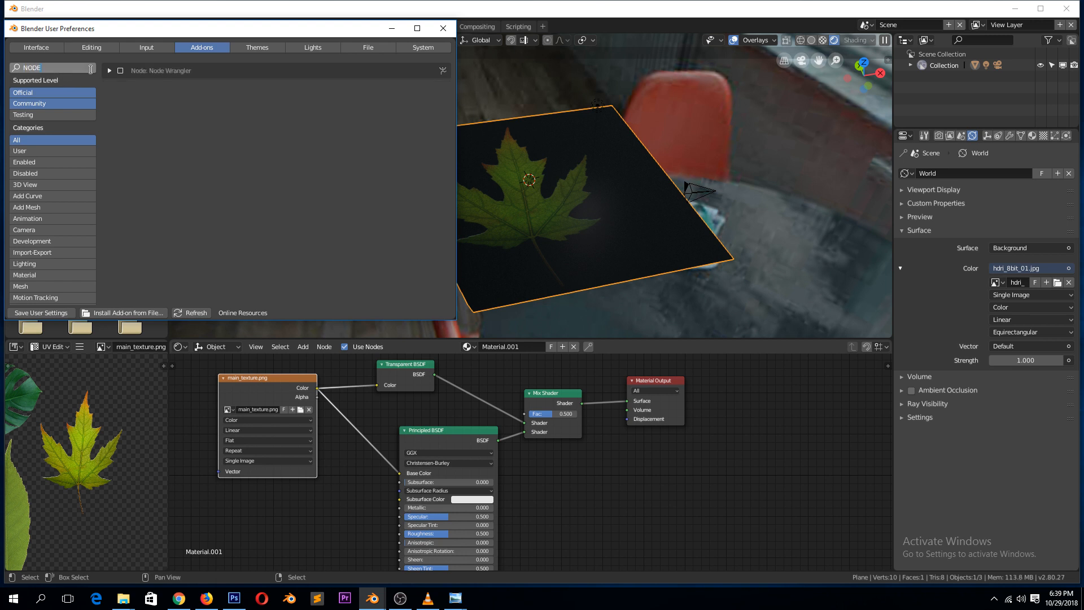
key(Return)
click(111, 71)
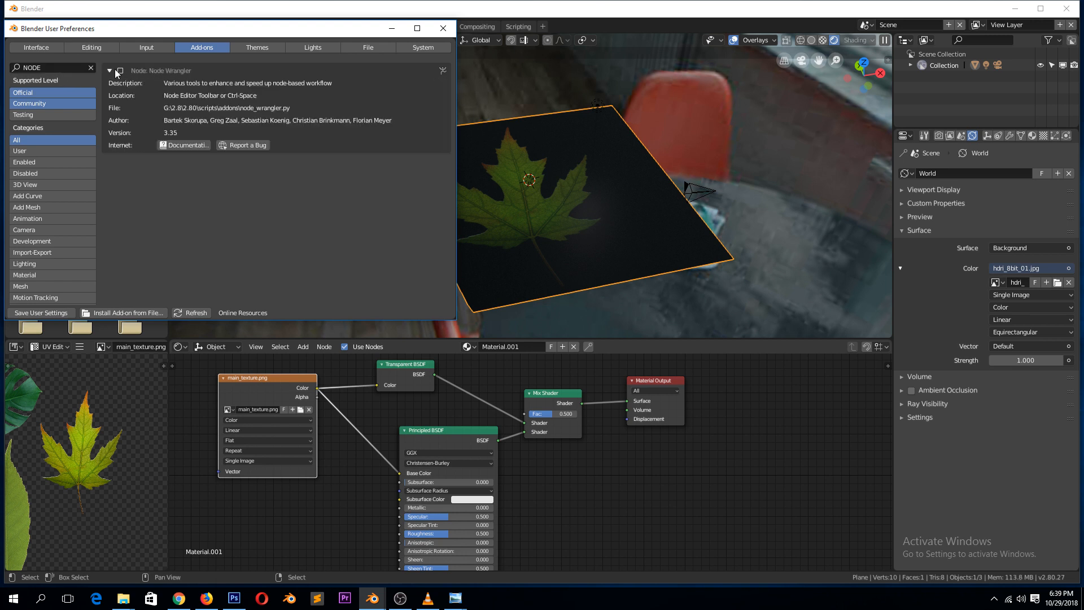
click(120, 71)
click(444, 28)
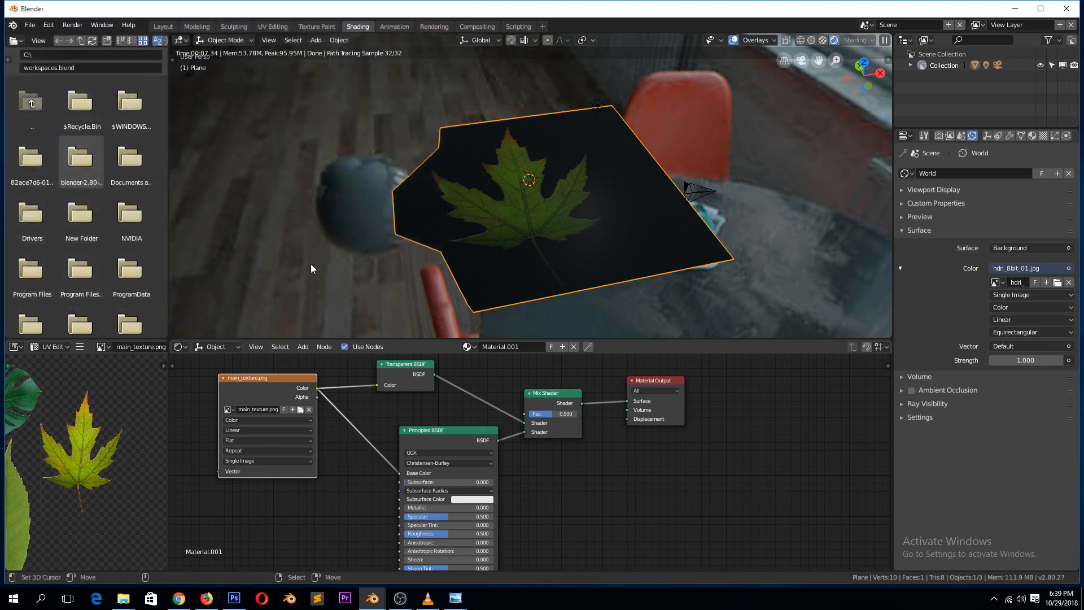
- Preview the main_texture.png node's Color output and its Alpha output on the plane through a Viewer
ctrl+shift+click(286, 389)
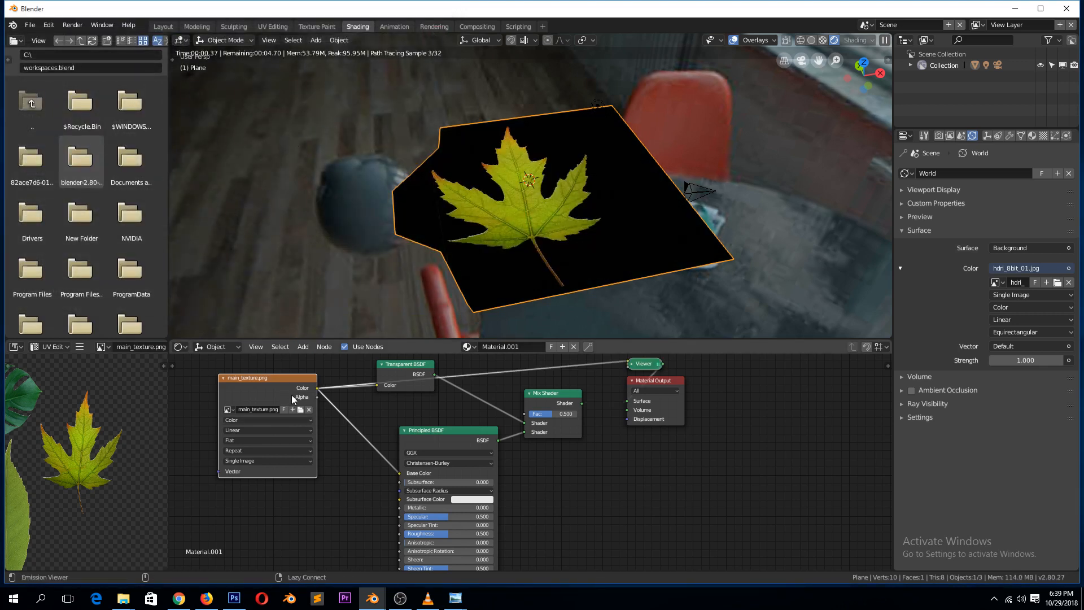
drag(232, 380, 223, 392)
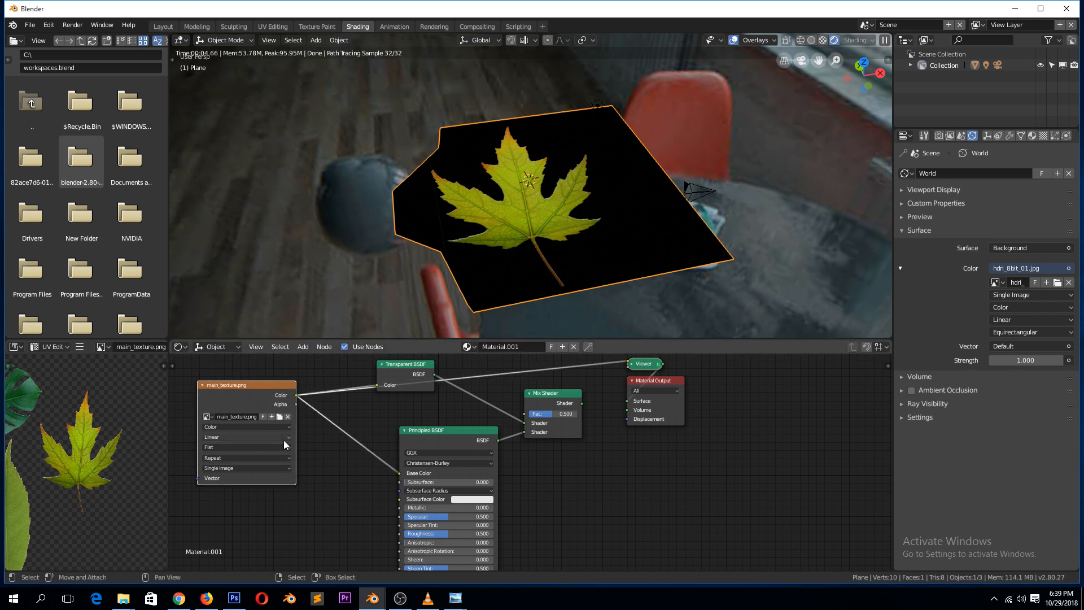
ctrl+shift+click(259, 394)
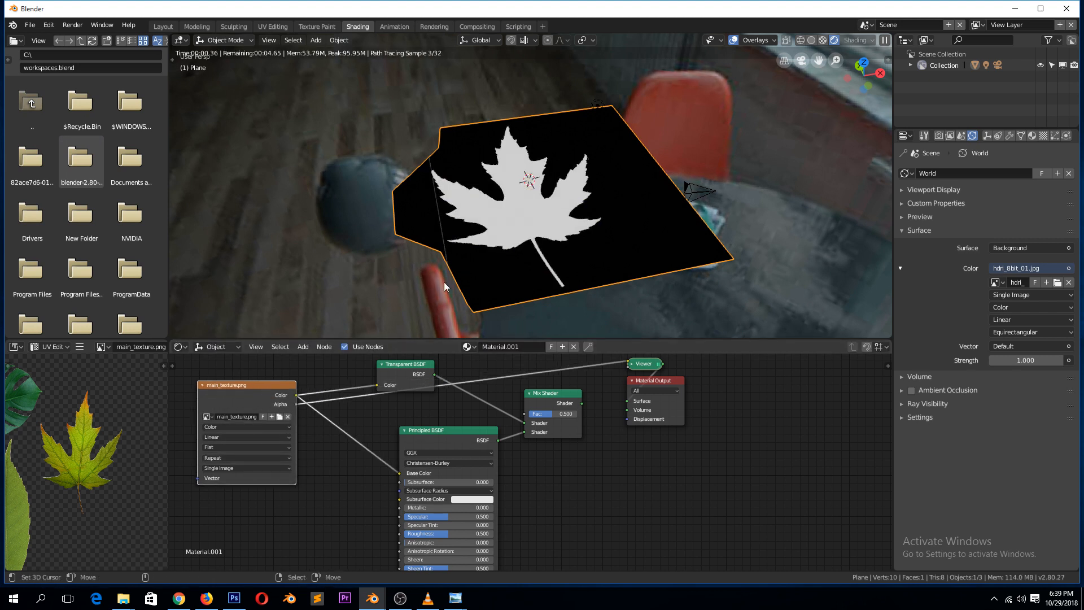
middle_drag(462, 201, 559, 189)
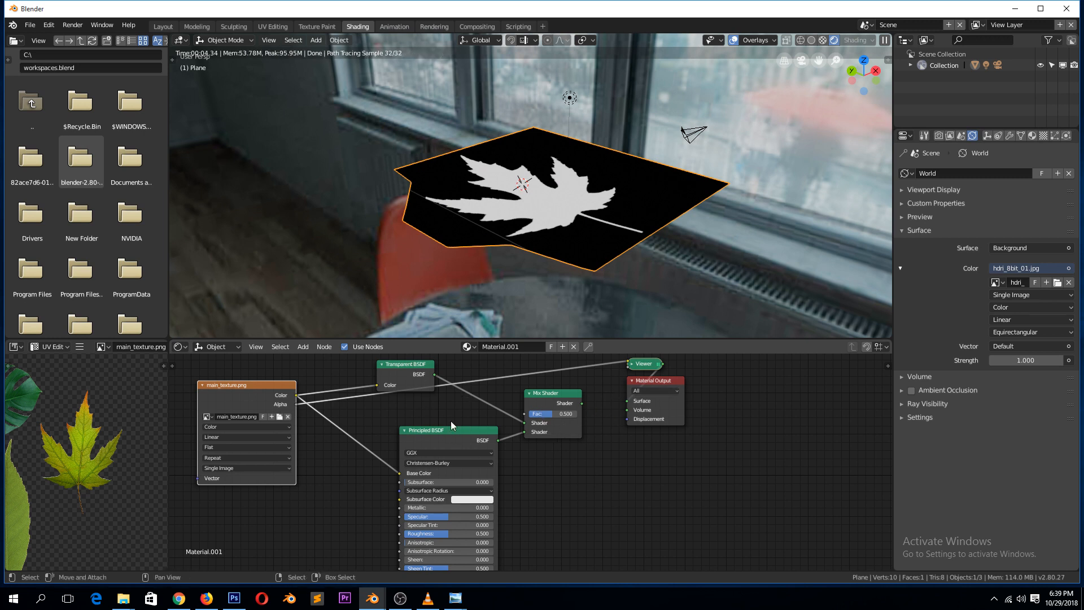
- Route the Mix Shader to the Material Output and connect the main_texture.png node's Alpha output to the Mix Shader's Fac
click(563, 405)
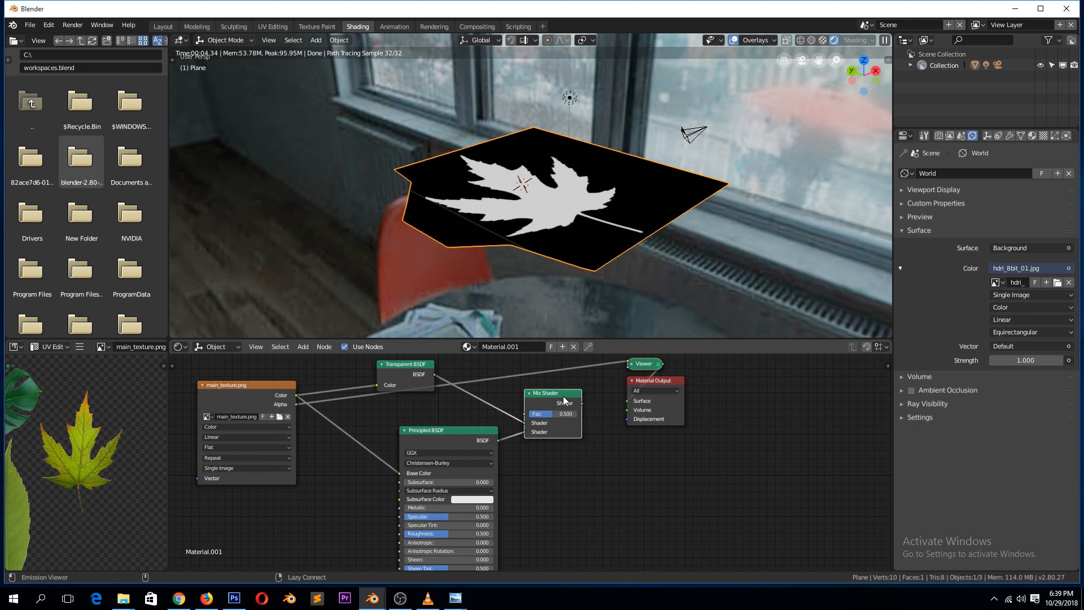
ctrl+shift+click(564, 396)
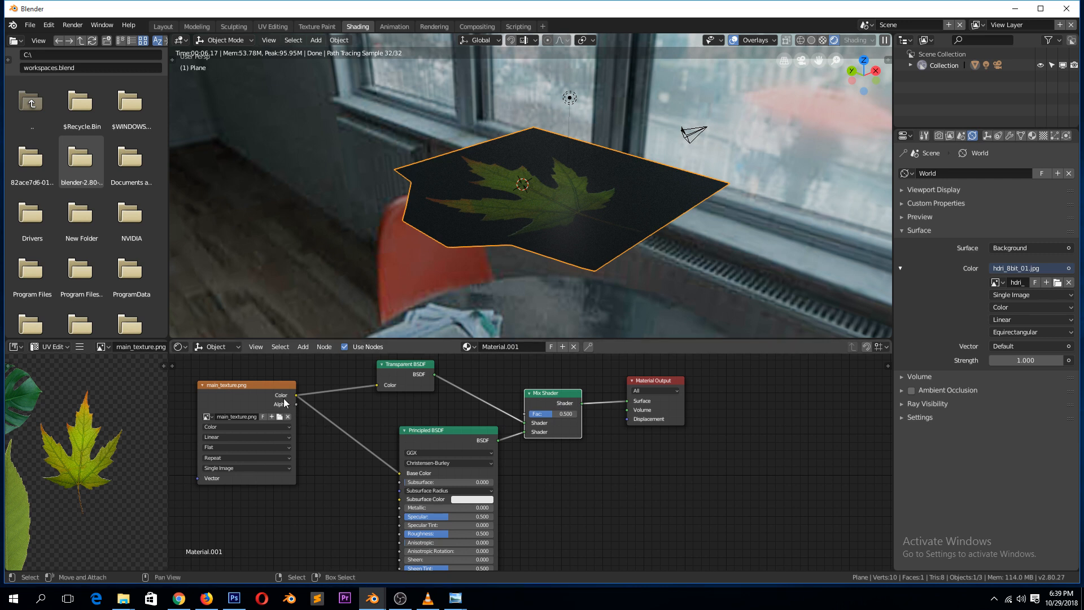
drag(295, 404, 527, 414)
middle_drag(529, 322, 574, 274)
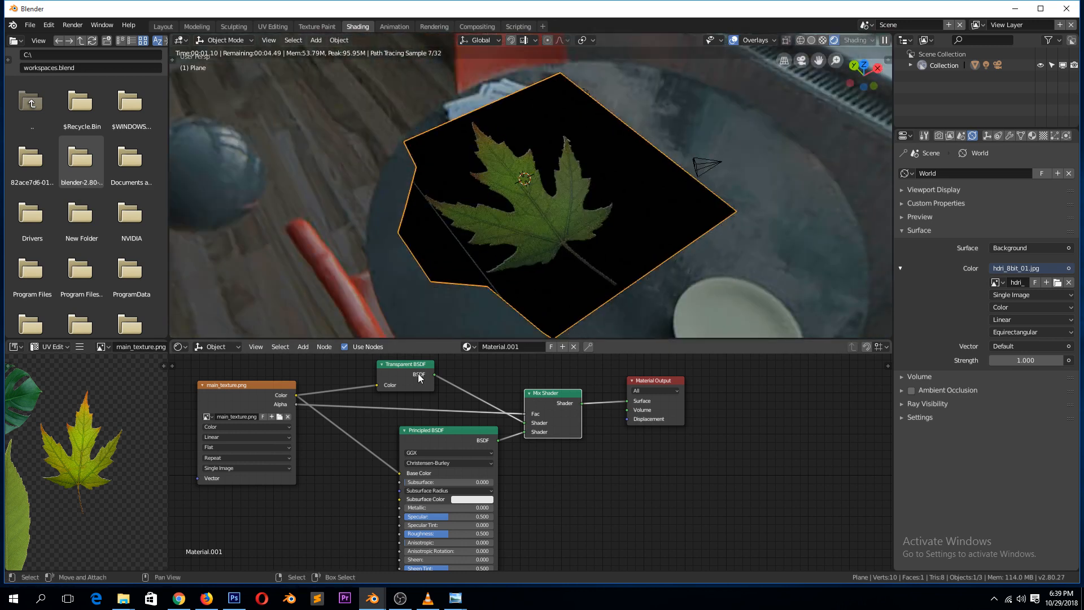
- Move the Principled BSDF lower and disconnect the texture's Color output from the Transparent BSDF's Color input
drag(423, 433, 417, 467)
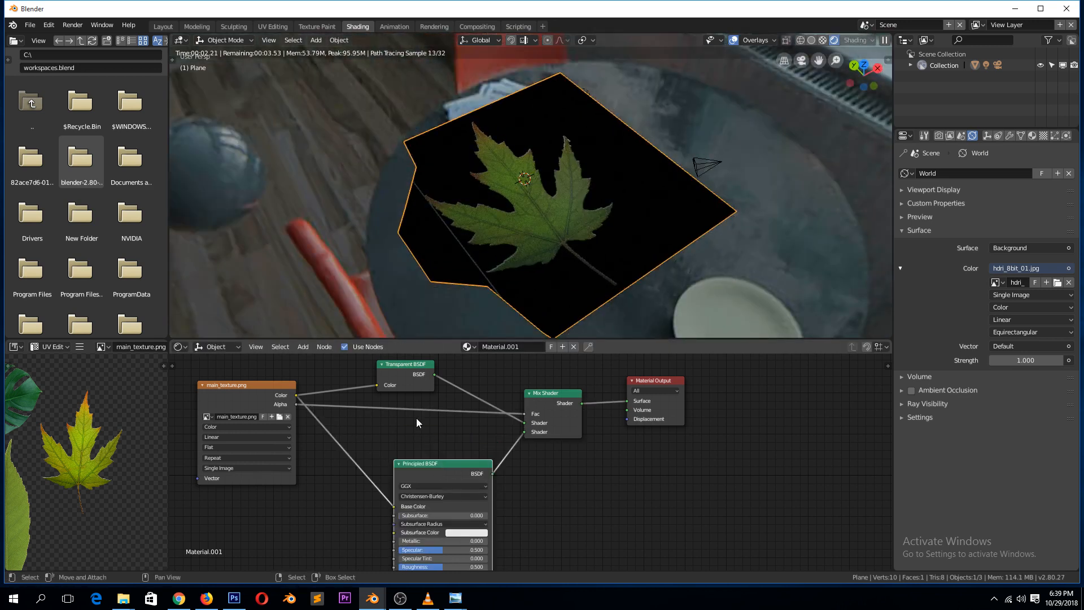
drag(376, 384, 353, 392)
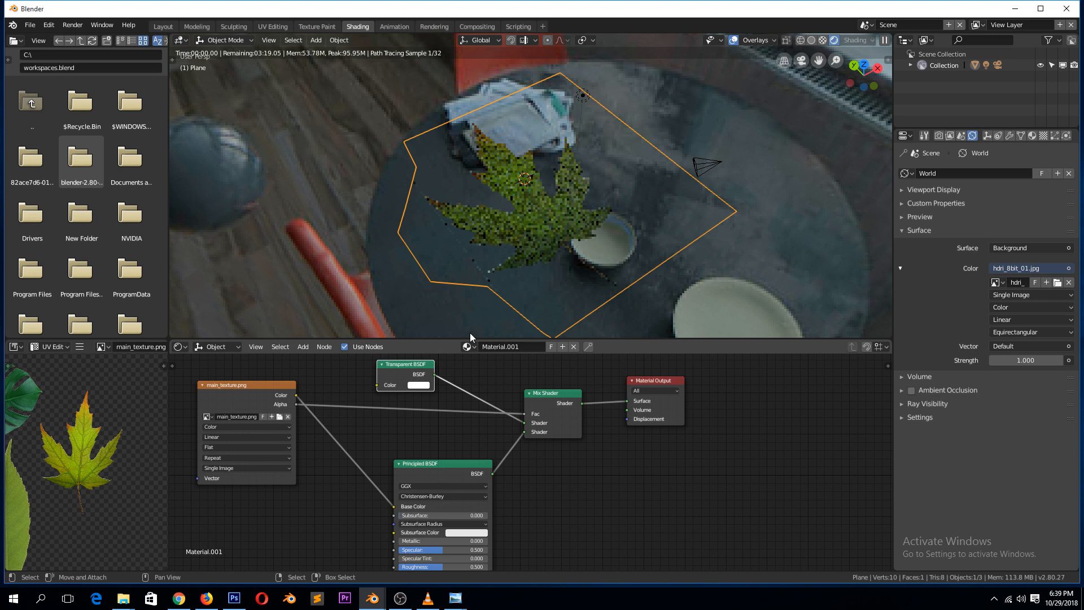
middle_drag(470, 333, 391, 395)
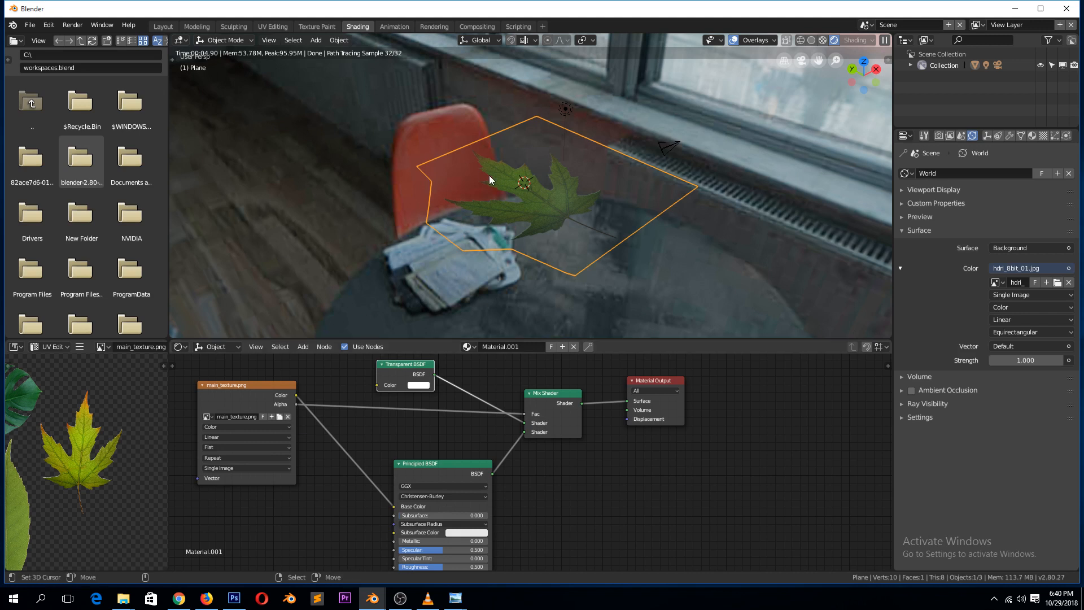
- Delete the maple leaf plane and set the 3D viewport to solid shading
key(x)
click(521, 213)
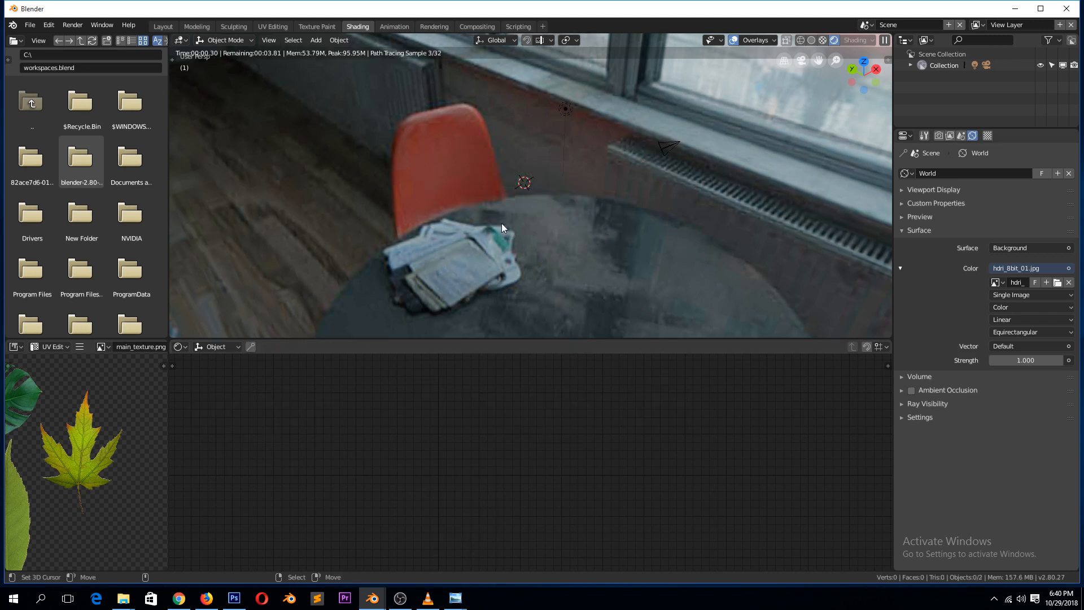
click(501, 222)
key(z)
click(575, 183)
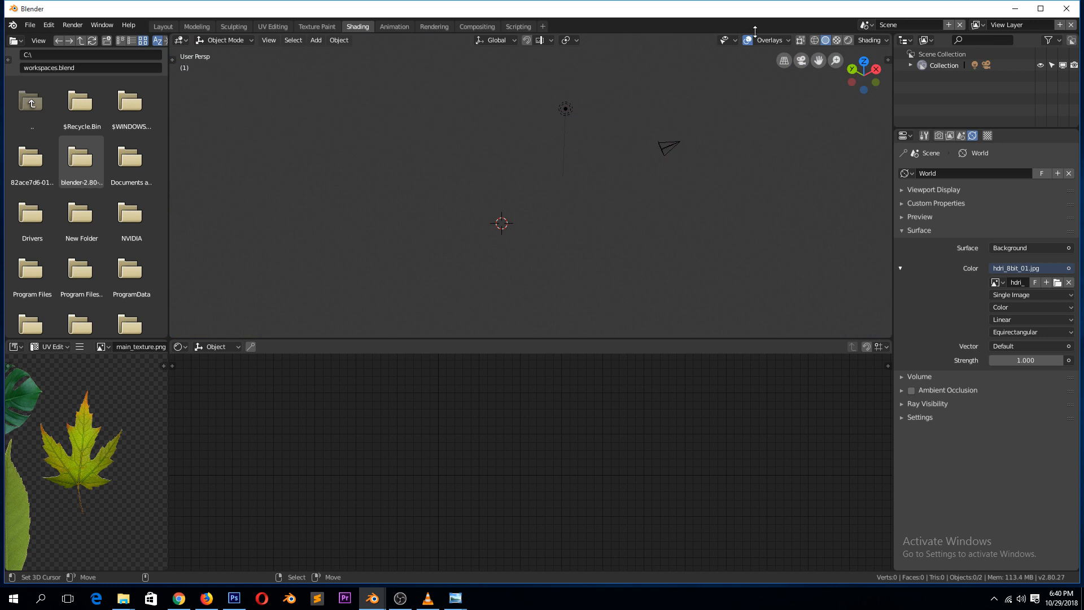
click(837, 40)
click(825, 40)
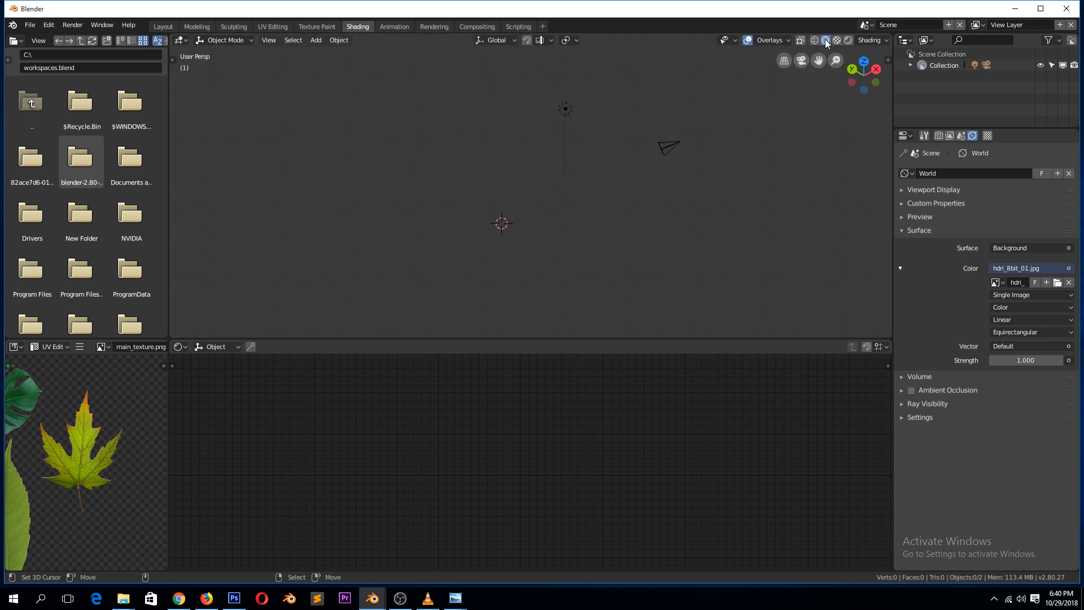
click(454, 225)
- Add a new mesh plane at the 3D cursor and scale it up by about 5.7
key(KP_7)
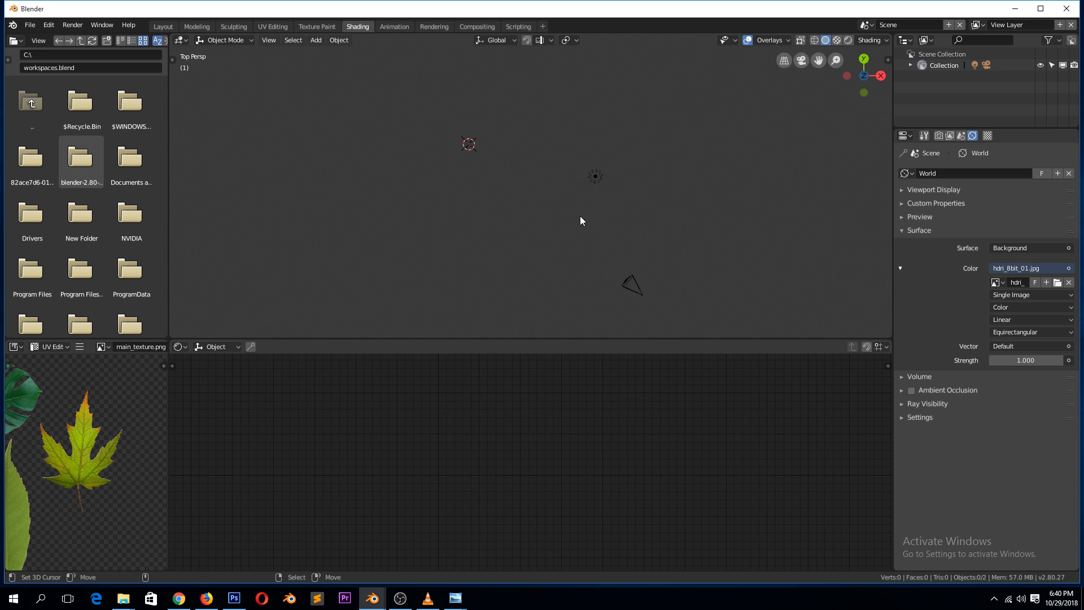
middle_drag(580, 216, 457, 237)
scroll(457, 237, up, 6)
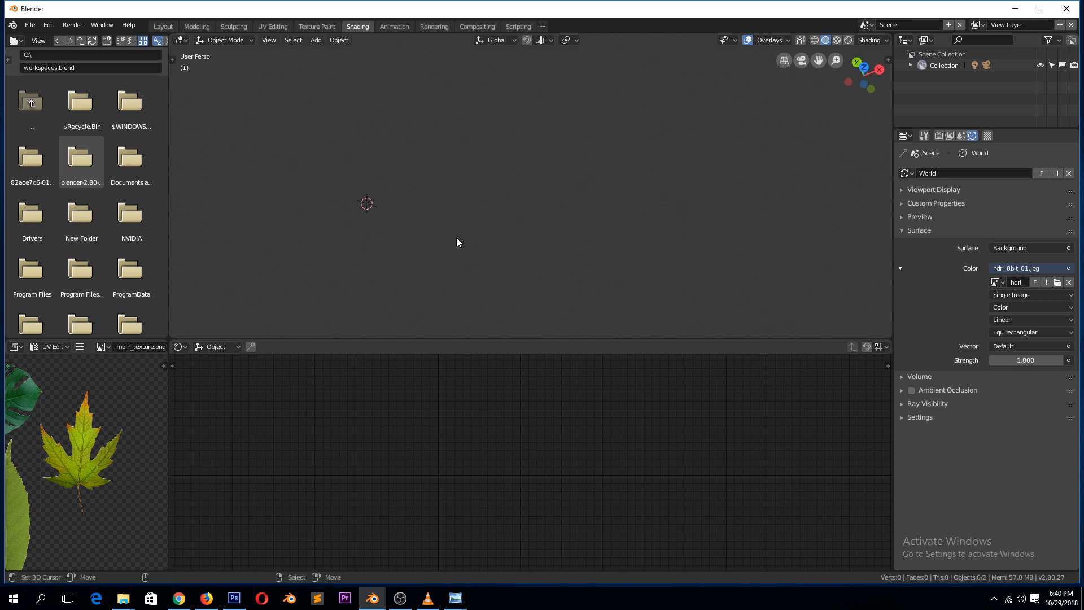
scroll(379, 231, down, 4)
key(shift+a)
mouse_move(381, 226)
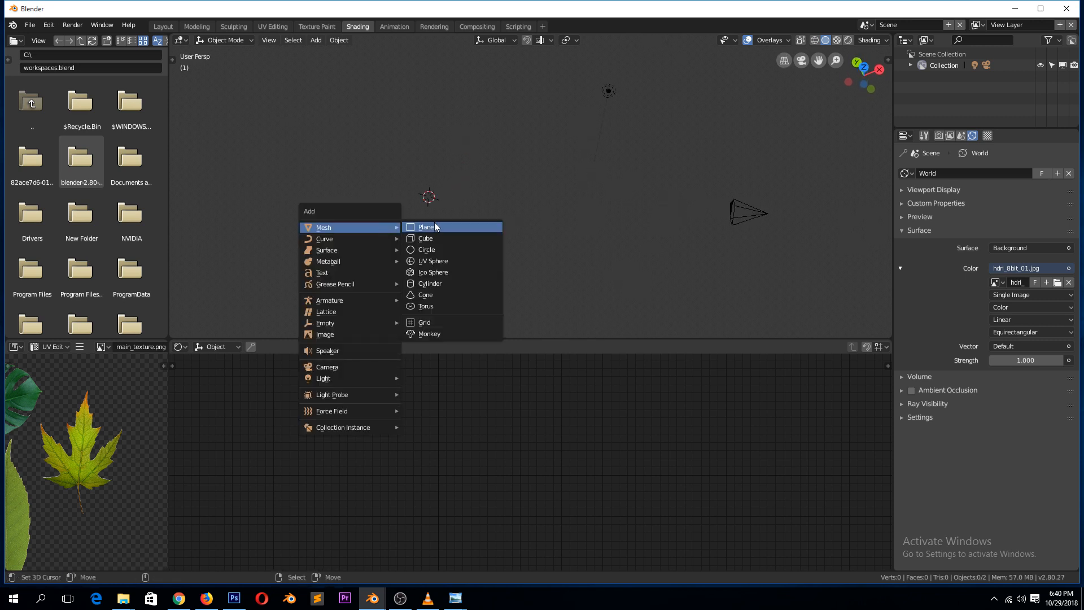
click(439, 226)
key(s)
click(514, 321)
middle_drag(514, 321, 544, 240)
- Switch the viewport to rendered shading, unwrap the new plane and move its UV island over the texture image
click(848, 40)
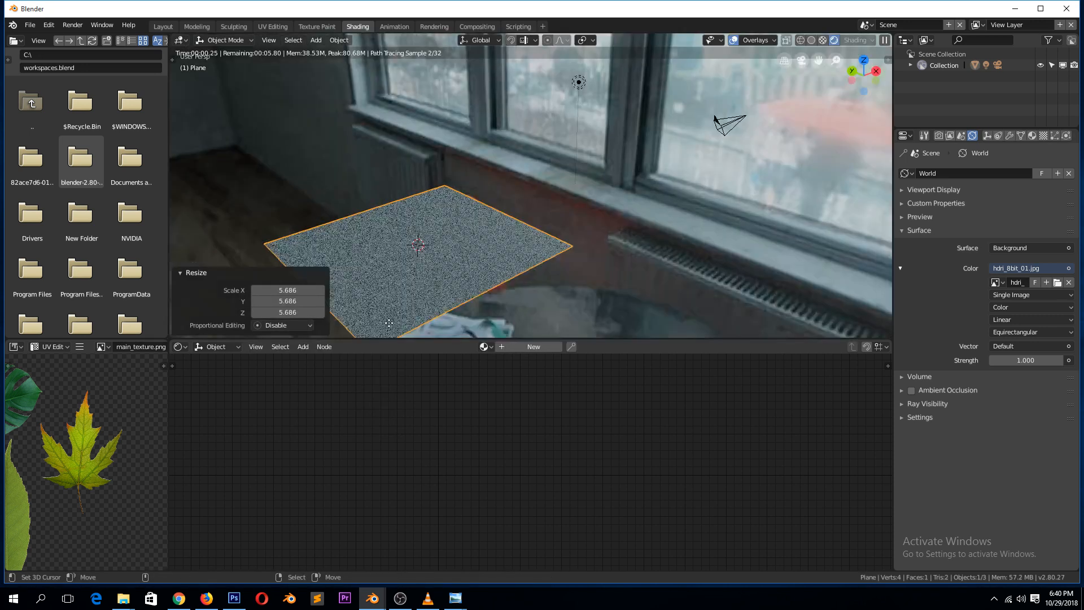
key(Tab)
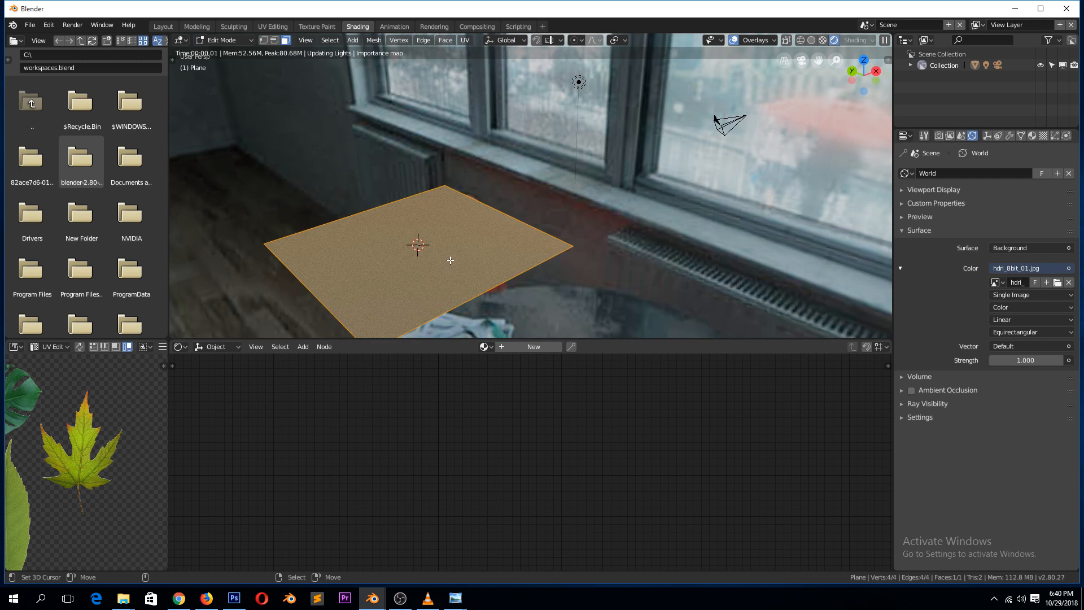
key(u)
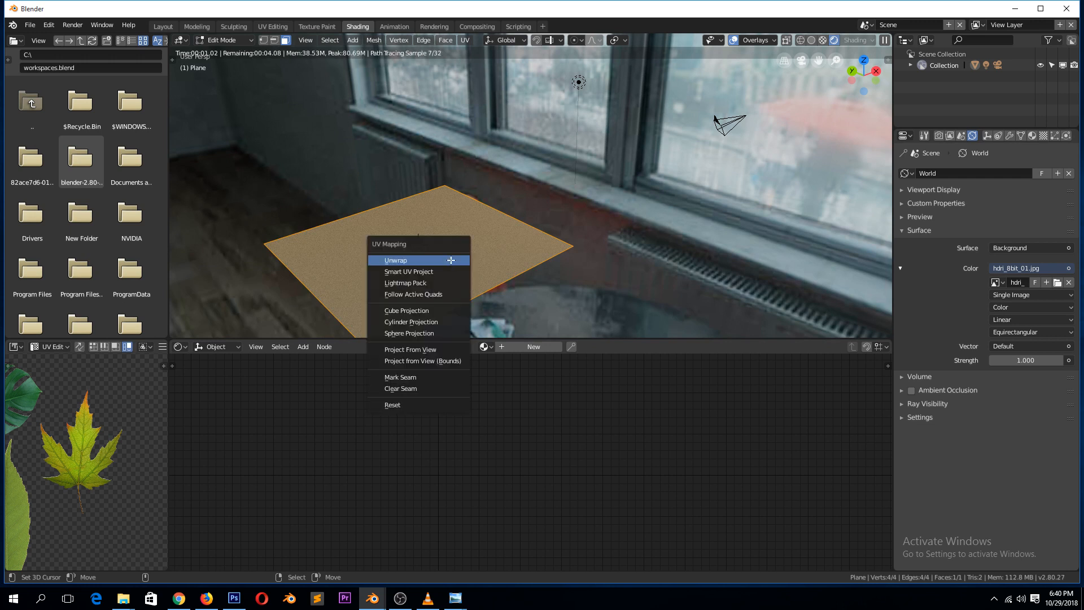
click(451, 261)
scroll(68, 544, down, 5)
key(a)
key(g)
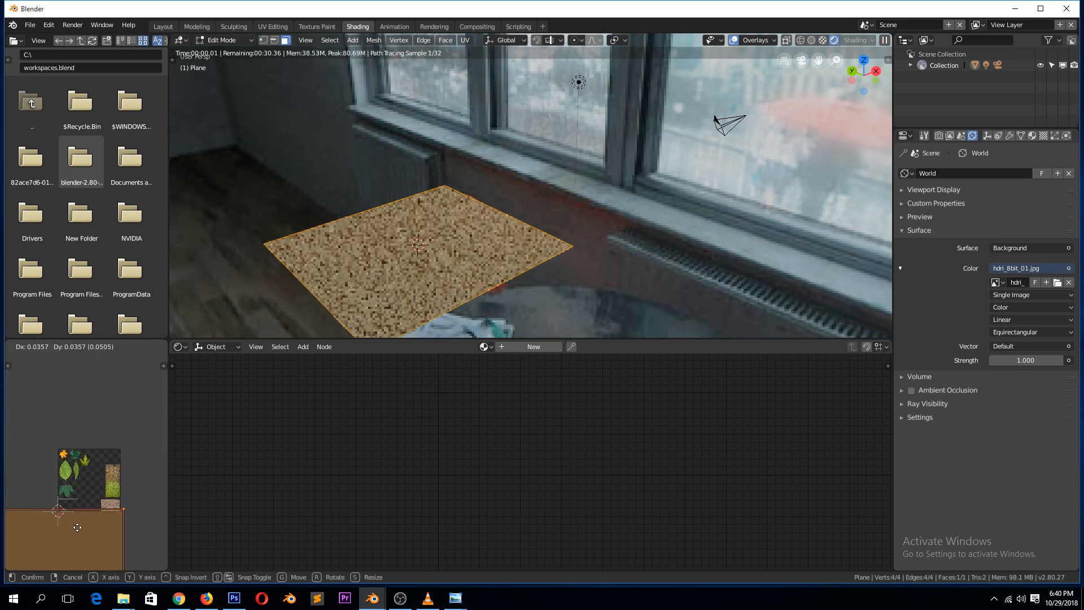
click(78, 527)
key(Tab)
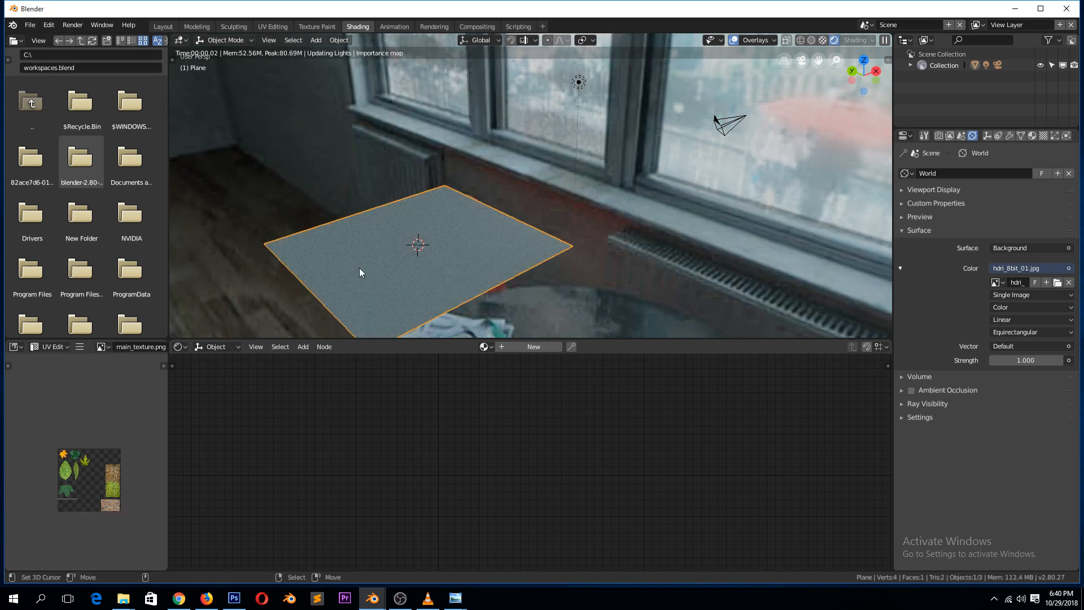
- Create a new material for the plane and bring the main_texture image from the plant collection folder into its node tree
click(533, 347)
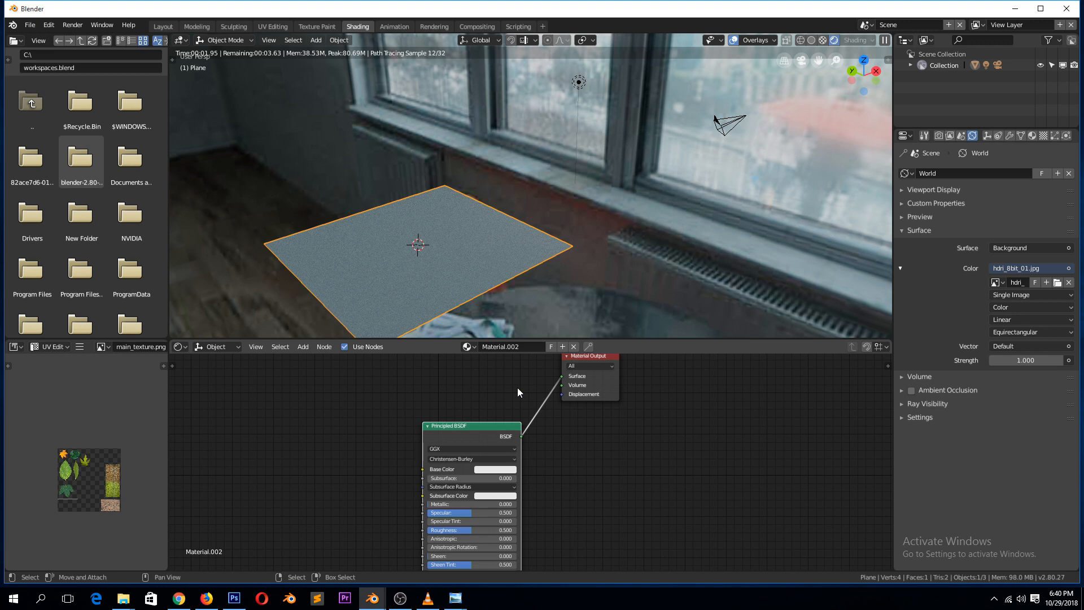
scroll(517, 387, down, 1)
key(shift+a)
mouse_move(276, 435)
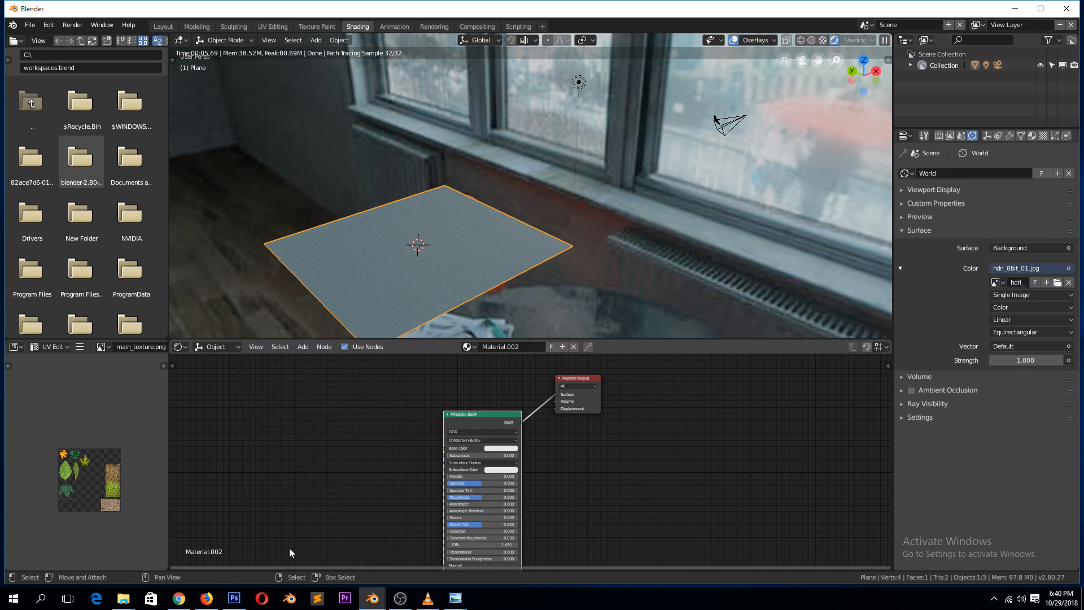
mouse_move(123, 598)
mouse_move(129, 546)
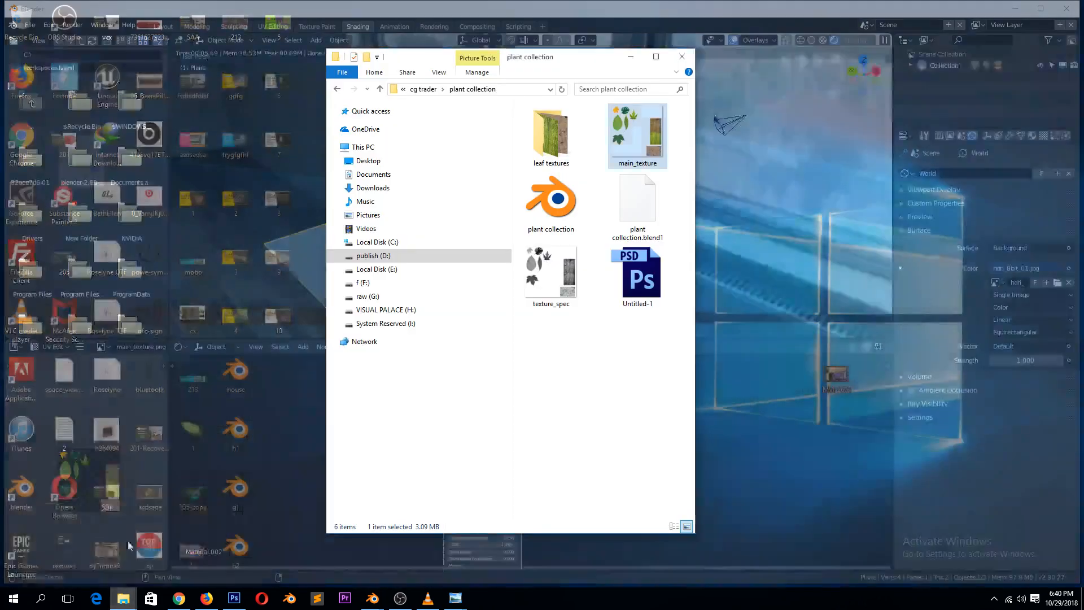
drag(625, 134, 232, 516)
drag(254, 467, 255, 467)
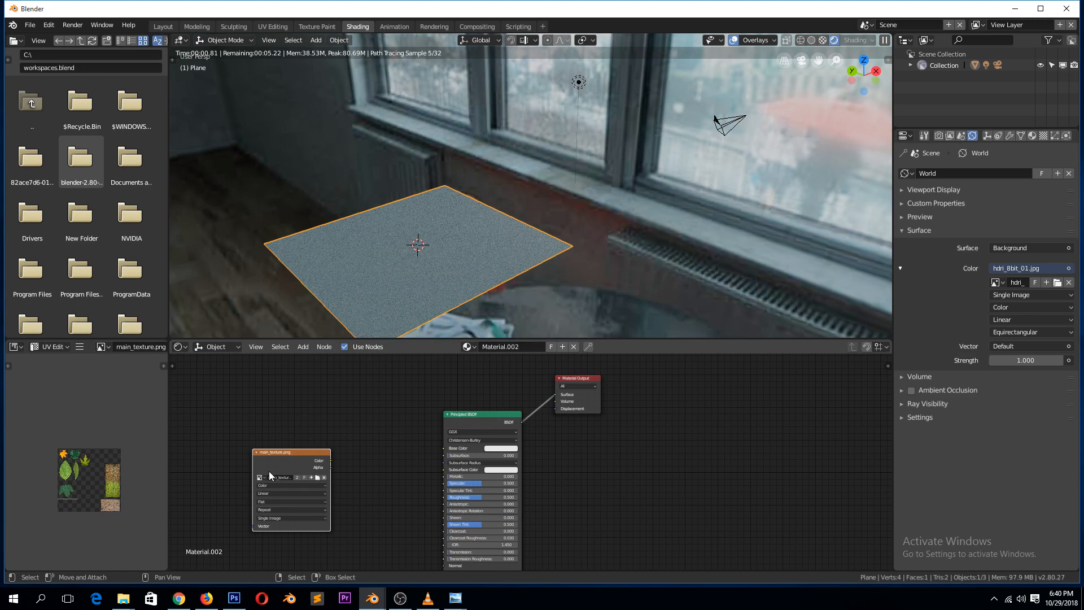
- Connect the texture's Color output to the Principled BSDF's Base Color and shift the Principled node closer to the texture node
scroll(269, 471, up, 2)
drag(318, 392, 421, 444)
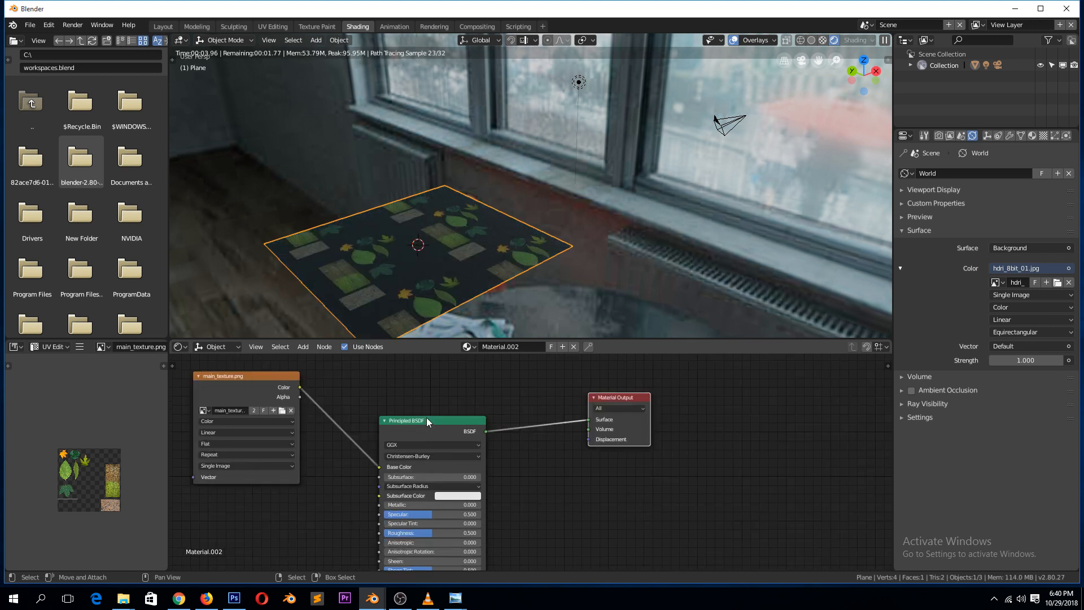
drag(426, 418, 371, 416)
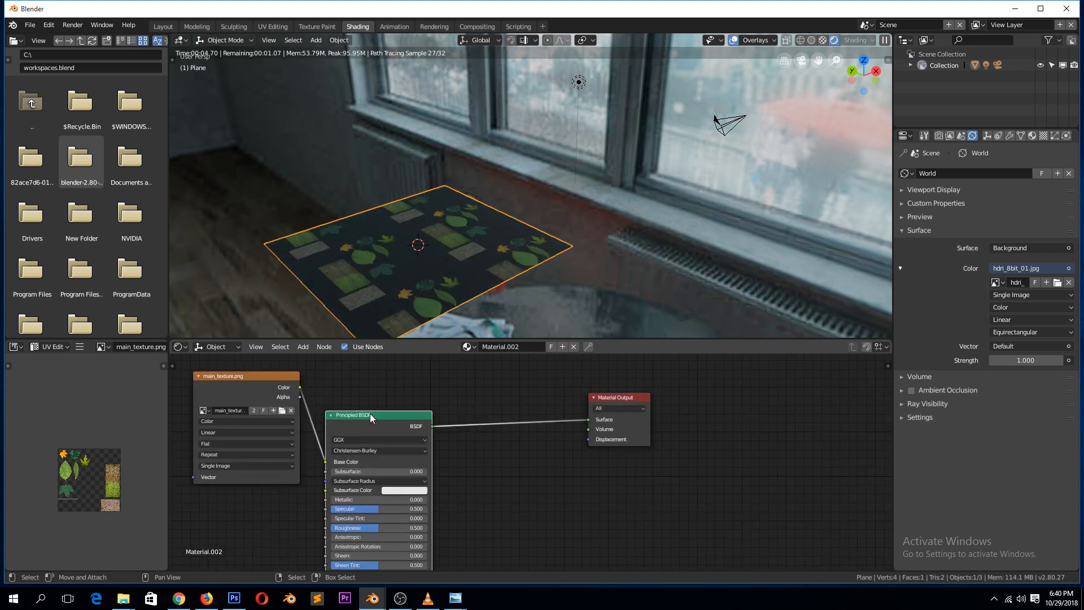
- Insert a Mix Shader node between the Principled BSDF and the Material Output
key(shift+a)
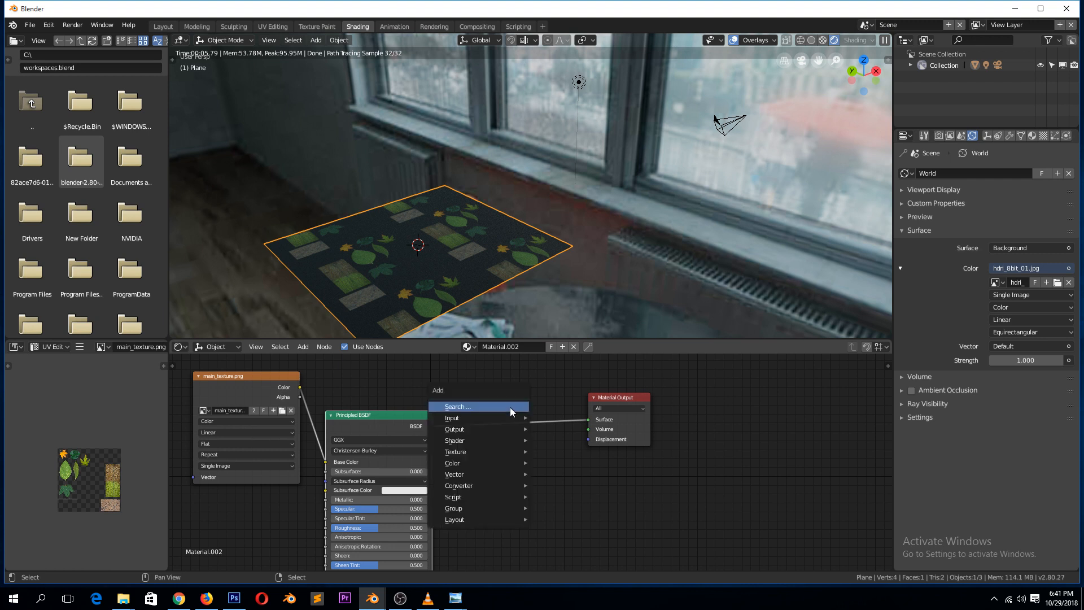
click(513, 445)
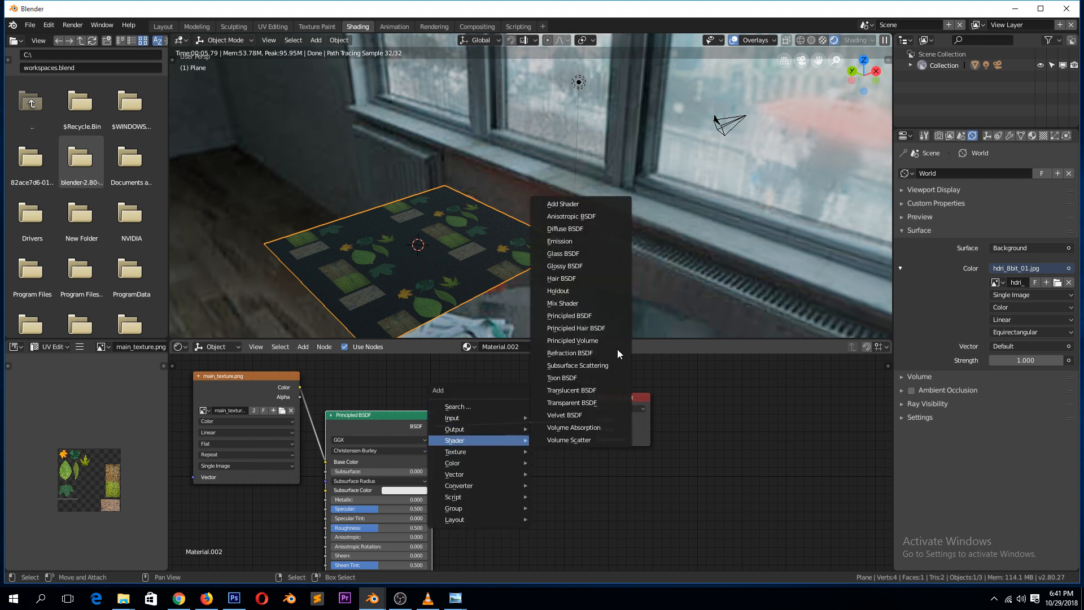
click(563, 303)
click(522, 418)
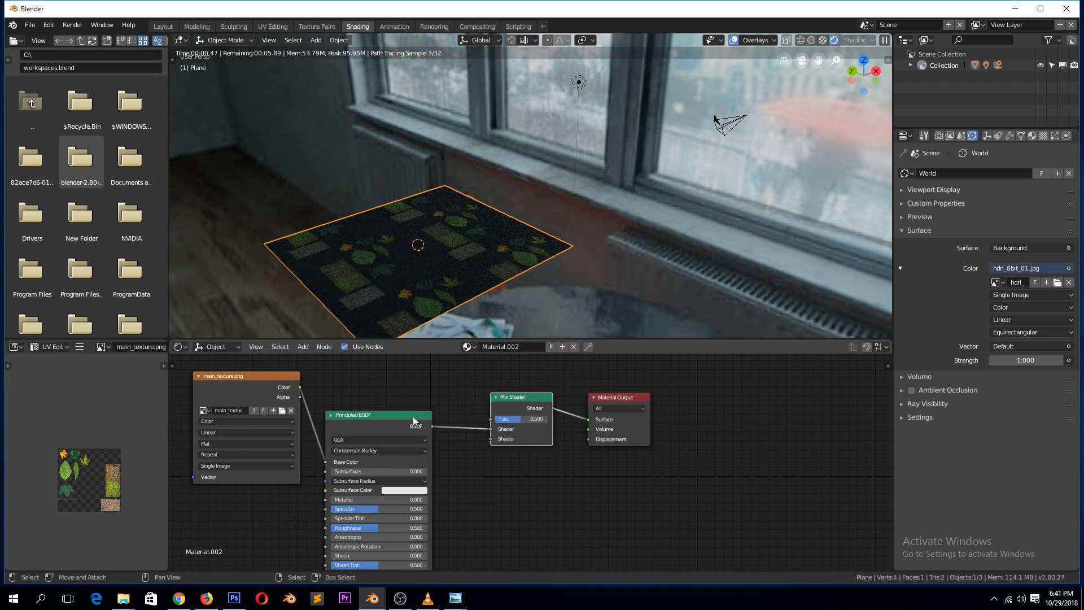
- Add a Transparent BSDF above the Principled BSDF and connect it to the Mix Shader's first Shader input, with Principled in the second
key(shift+a)
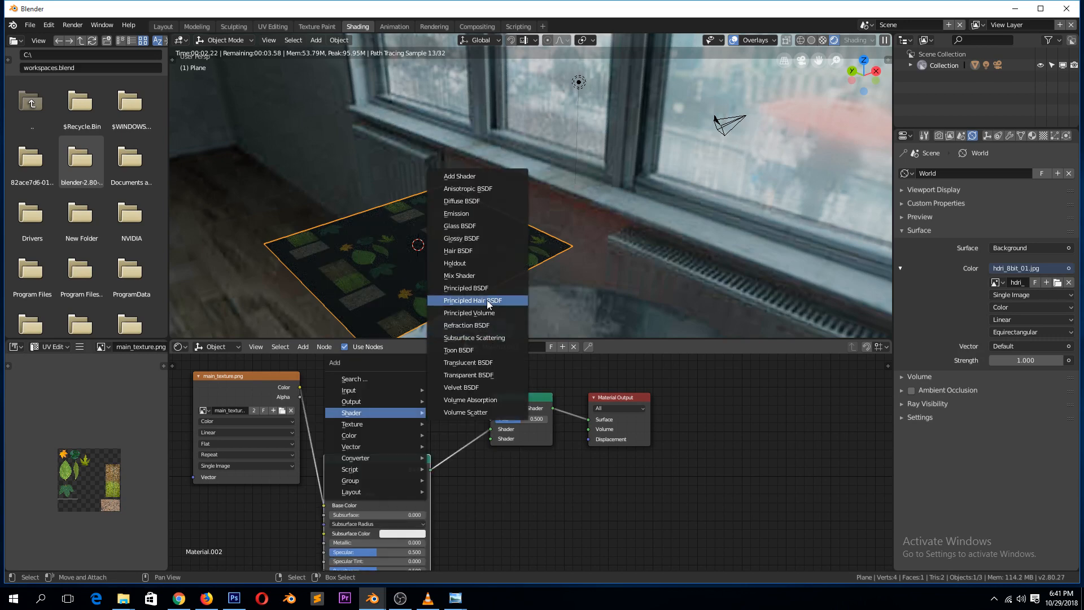
click(468, 374)
click(417, 386)
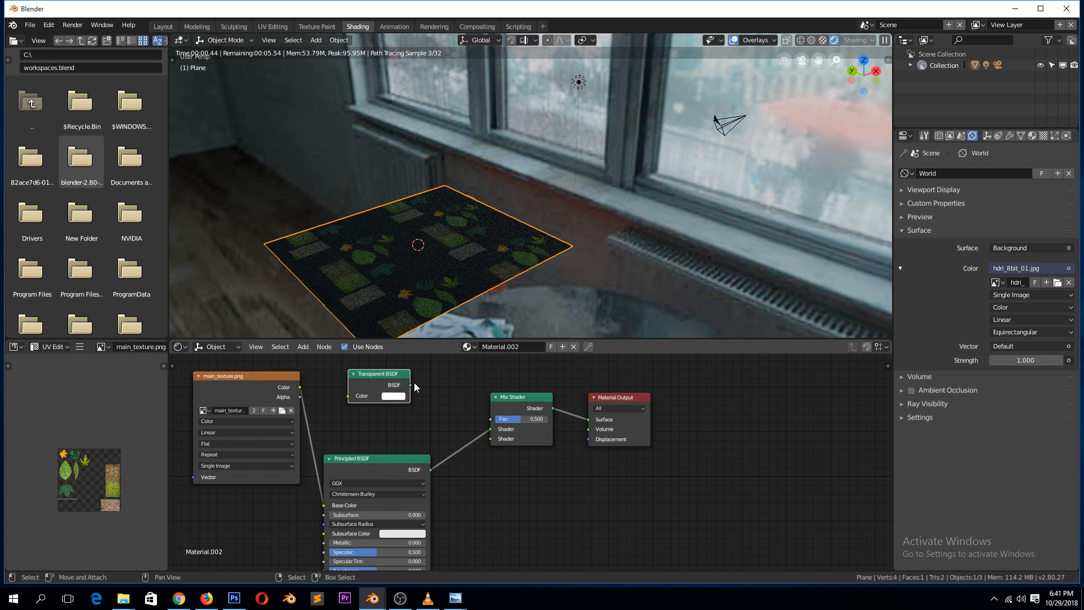
drag(410, 385, 490, 428)
- Connect the texture's Alpha output to the Mix Shader's Fac and inspect the cut-out leaves on the plane up close
scroll(334, 374, up, 1)
drag(214, 365, 504, 412)
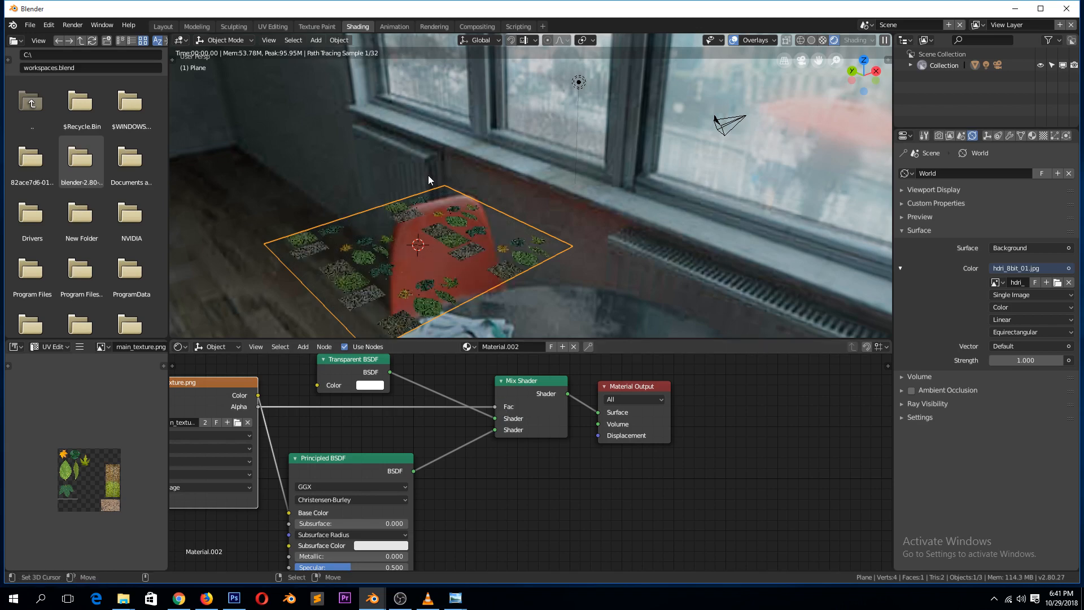
middle_drag(455, 279, 361, 228)
scroll(368, 238, up, 2)
scroll(370, 238, up, 1)
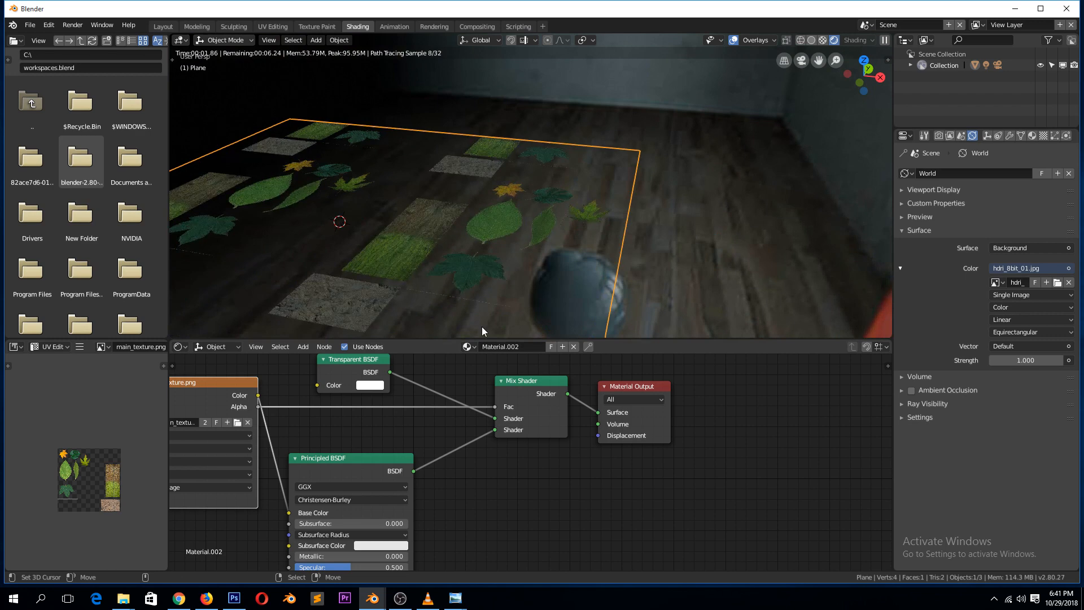
- Scale down the plane's UV island in Edit Mode and place it over the large oval green leaf in the texture
key(Tab)
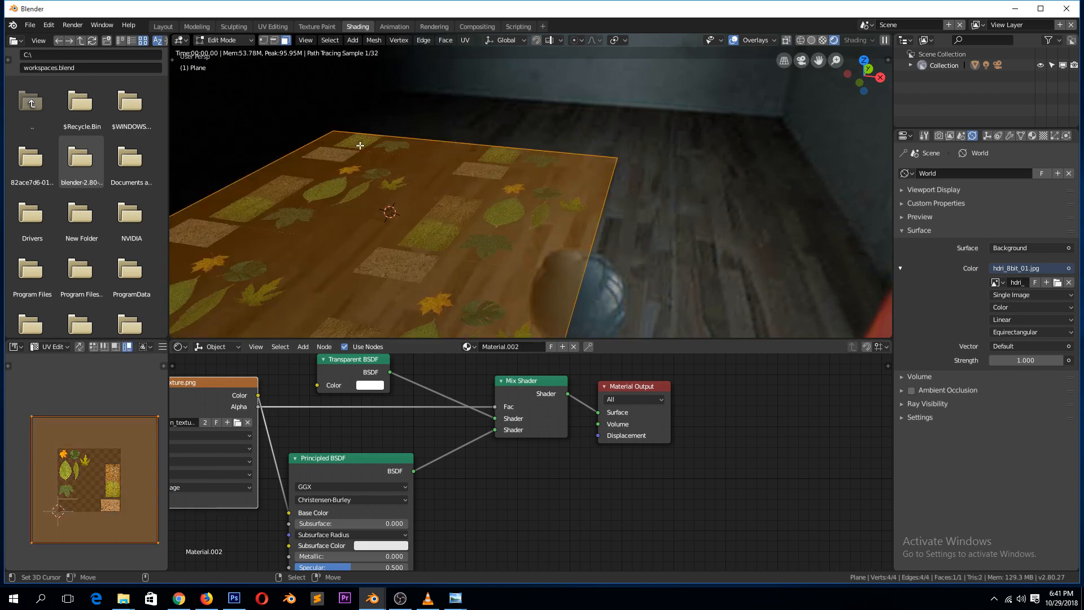
key(s)
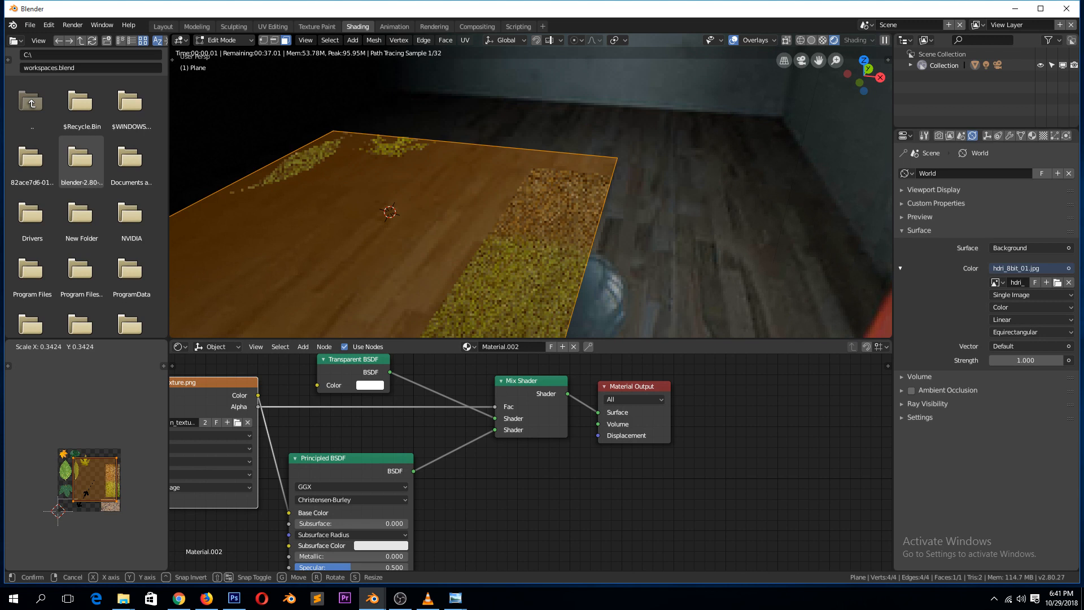
click(86, 494)
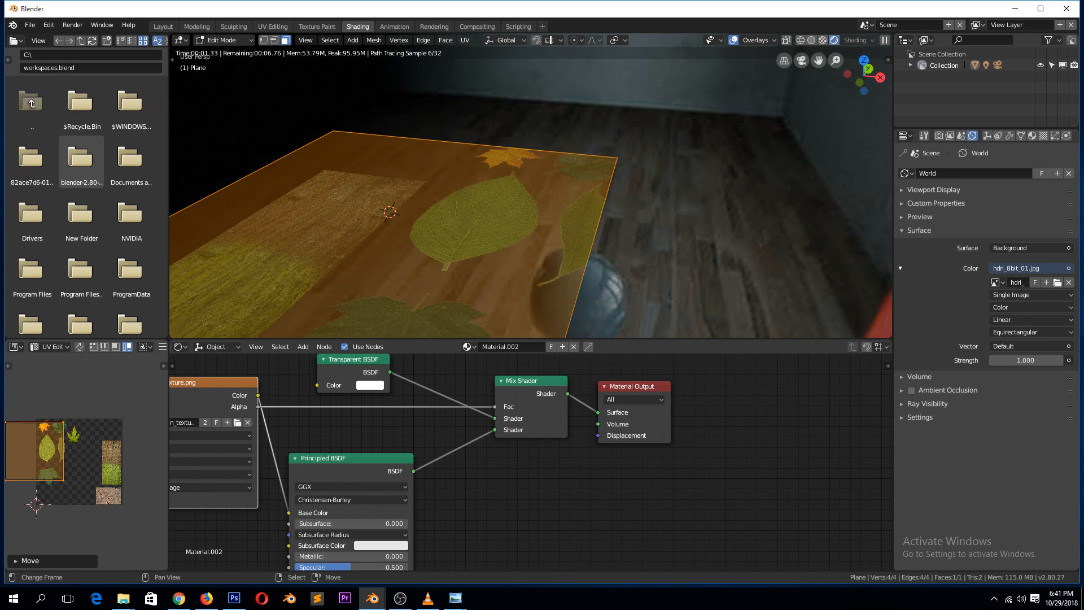
scroll(84, 468, up, 3)
key(s)
click(130, 505)
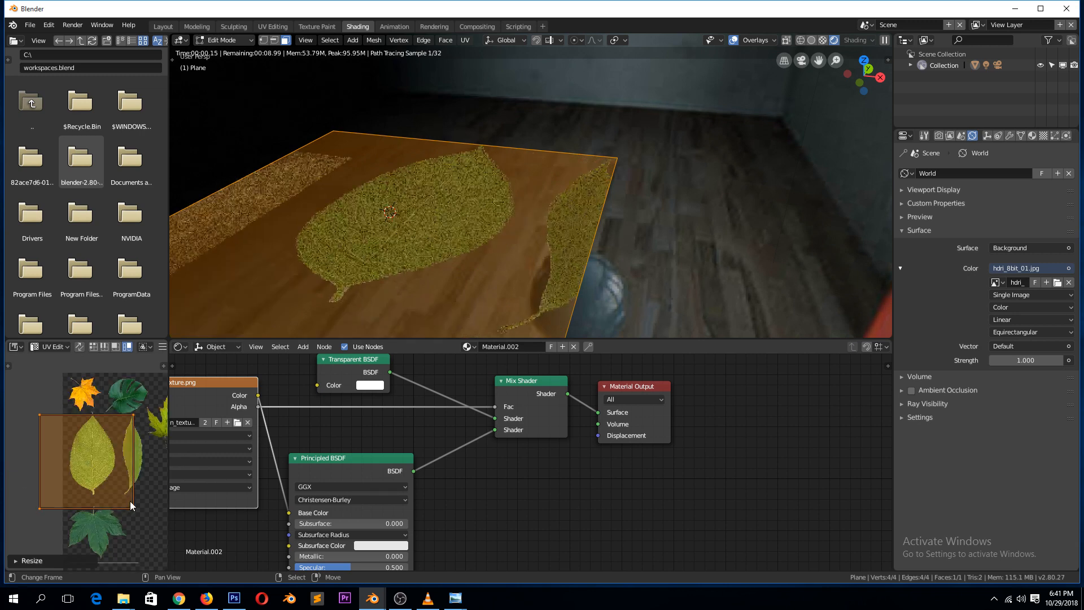